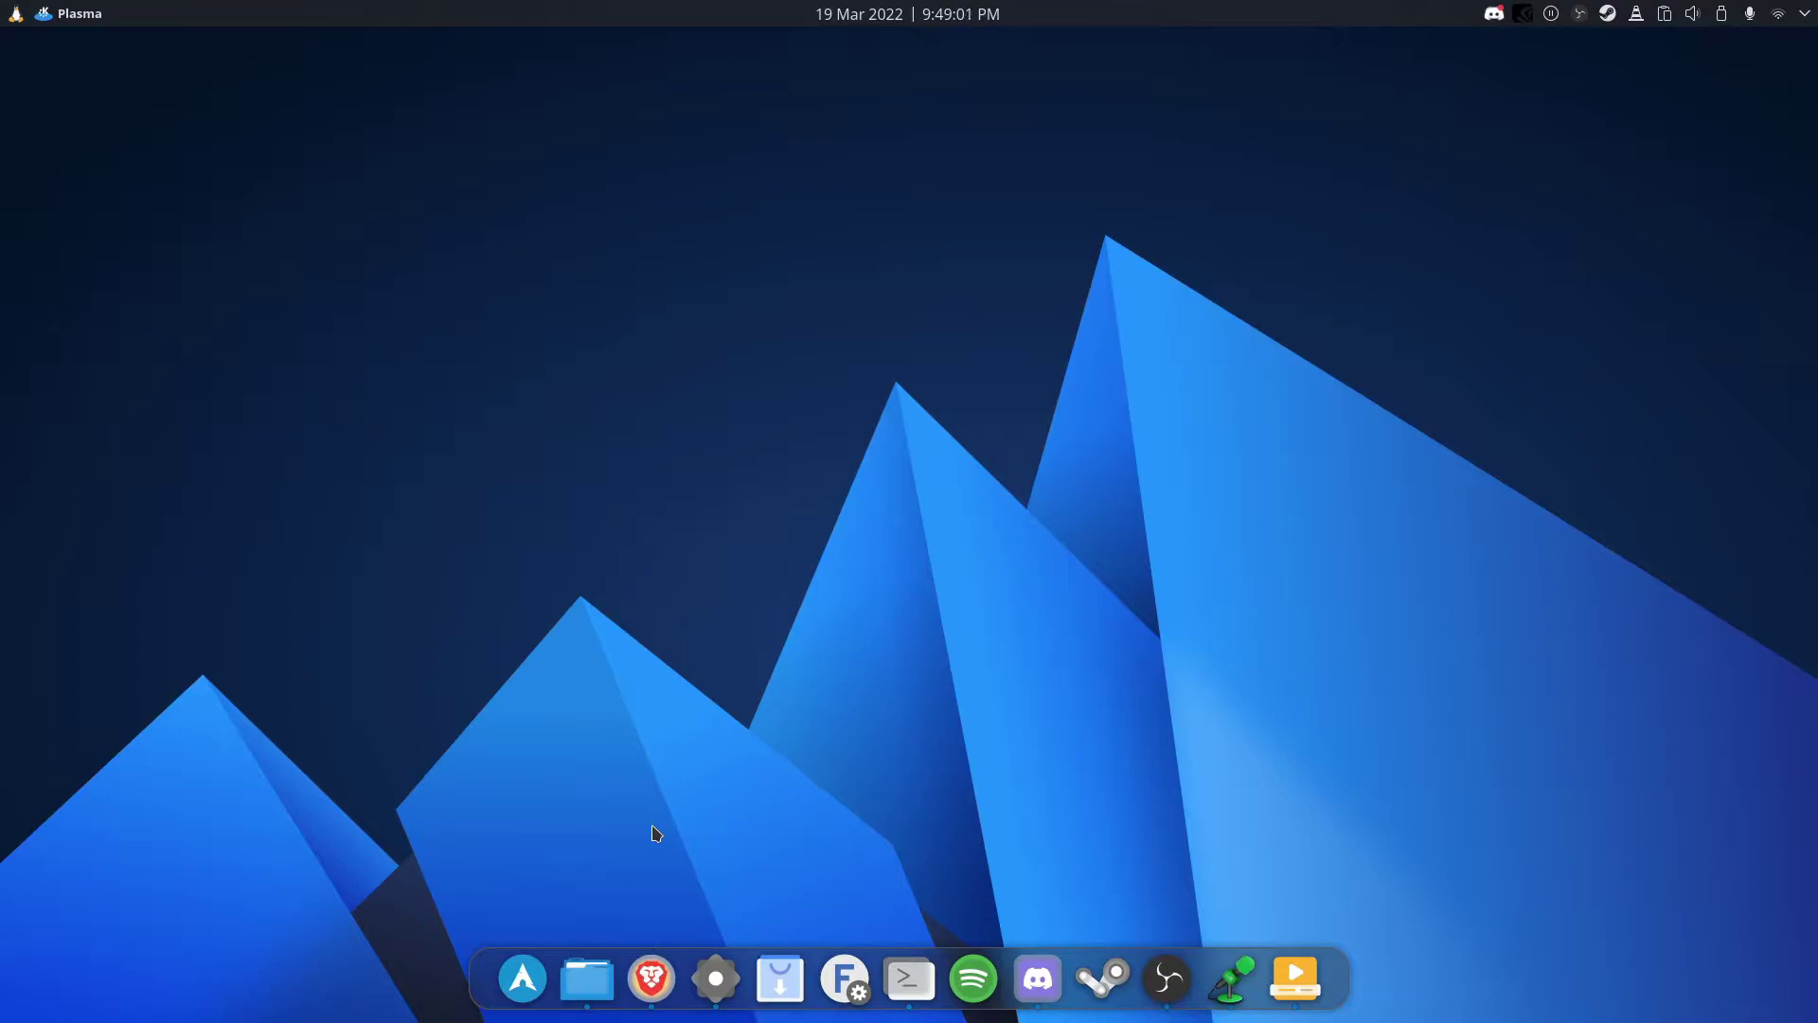
Show the Lightly README's installation instructions in Brave with a Konsole terminal beside it
left_click(652, 975)
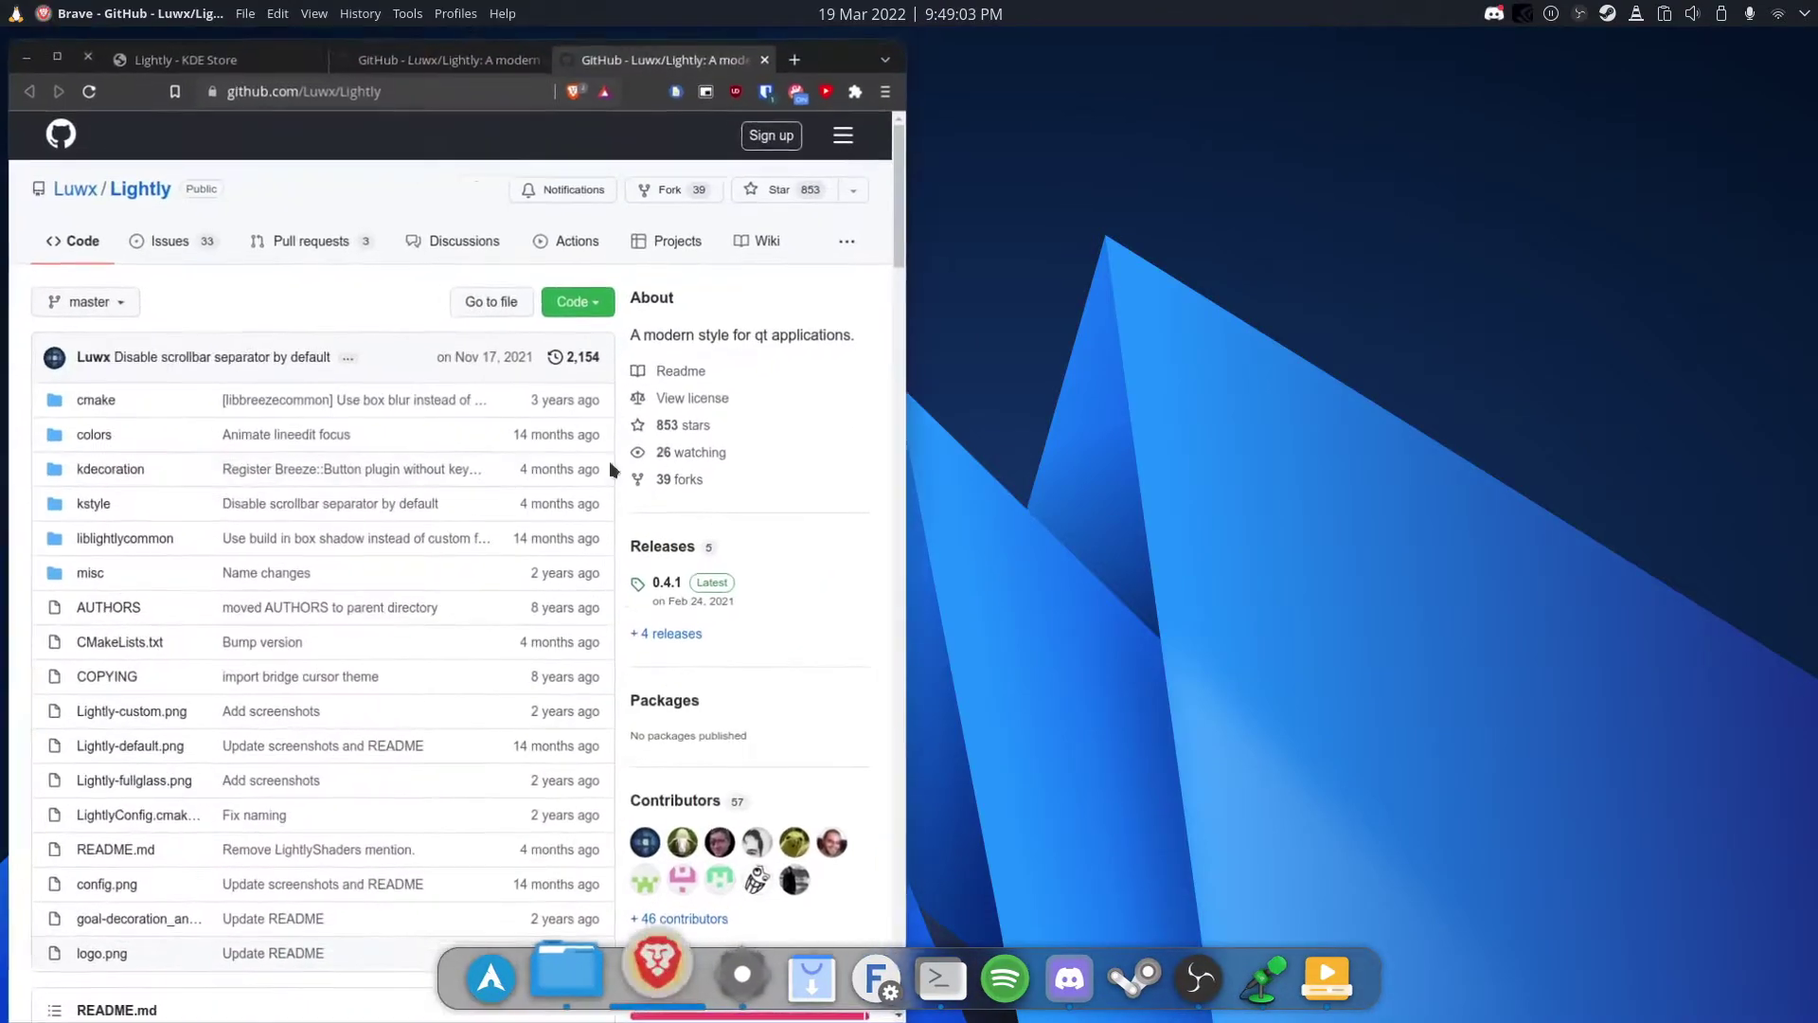
left_click_drag(902, 180, 914, 727)
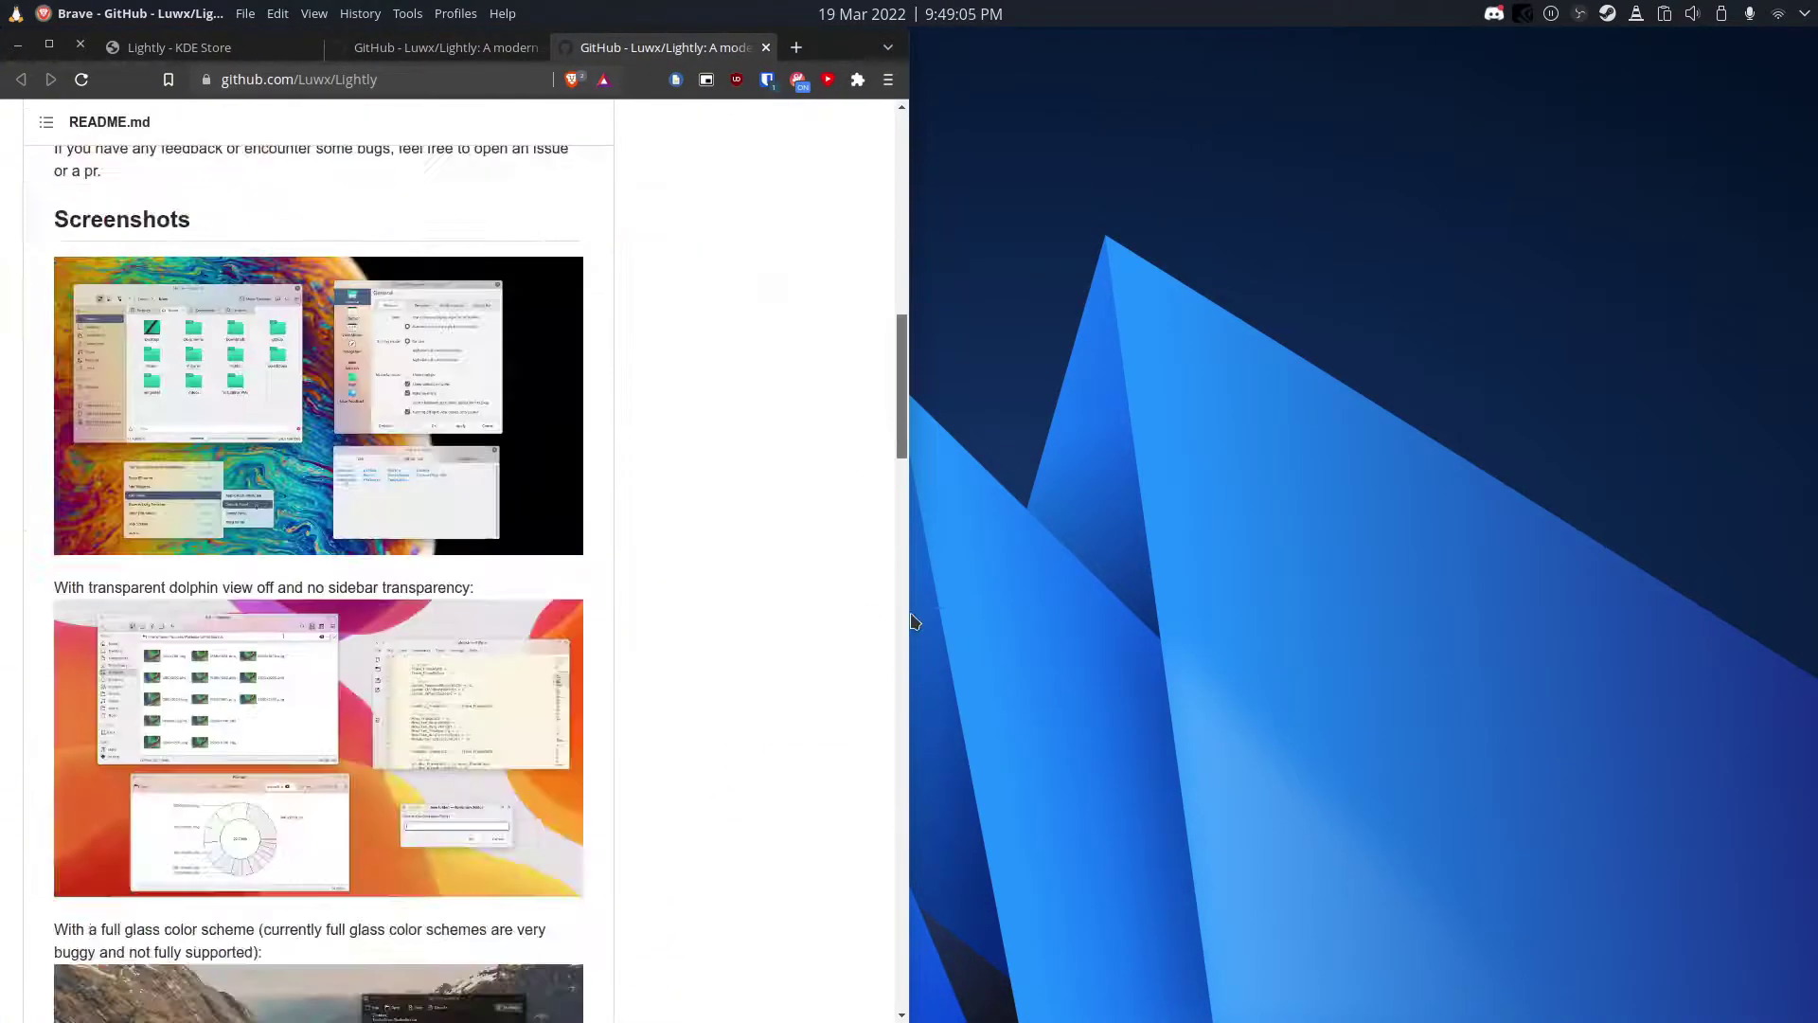
left_click(925, 967)
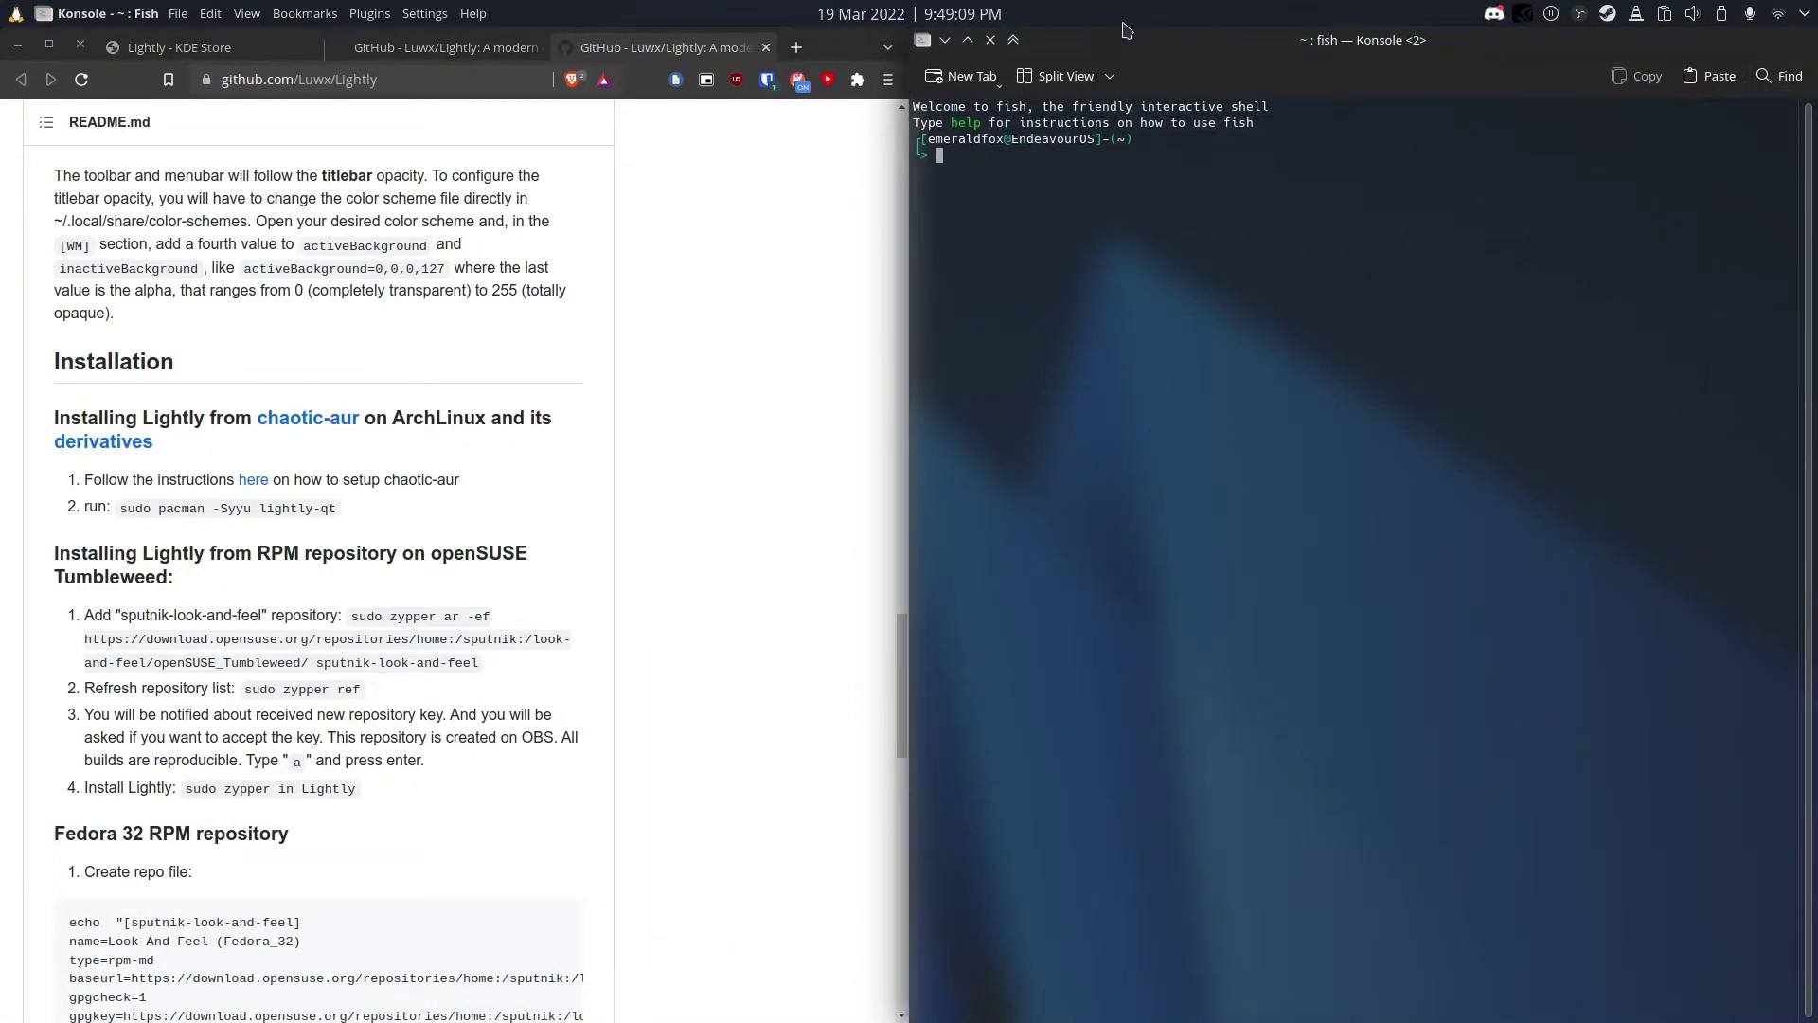
scroll(406, 674, "down", 3)
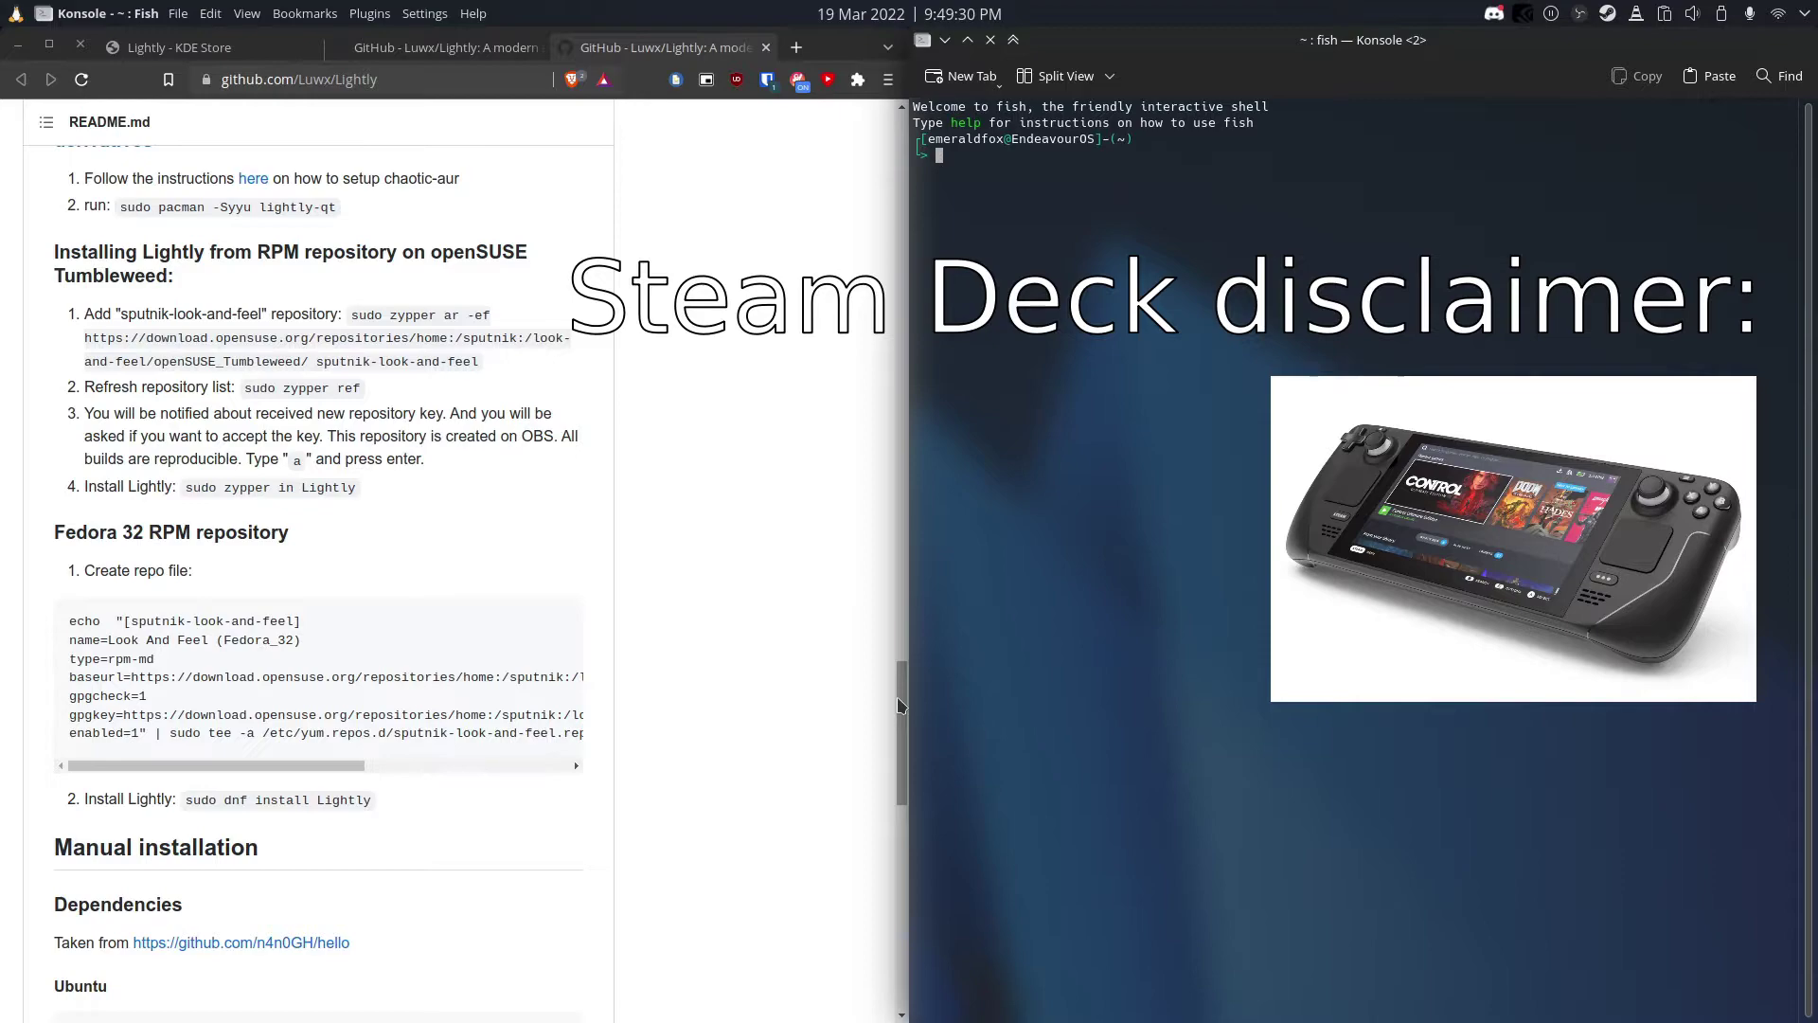
Highlight 'sudo make install' at the README bottom, return to the repository's file list, and dismiss the notification
left_click_drag(900, 705, 900, 900)
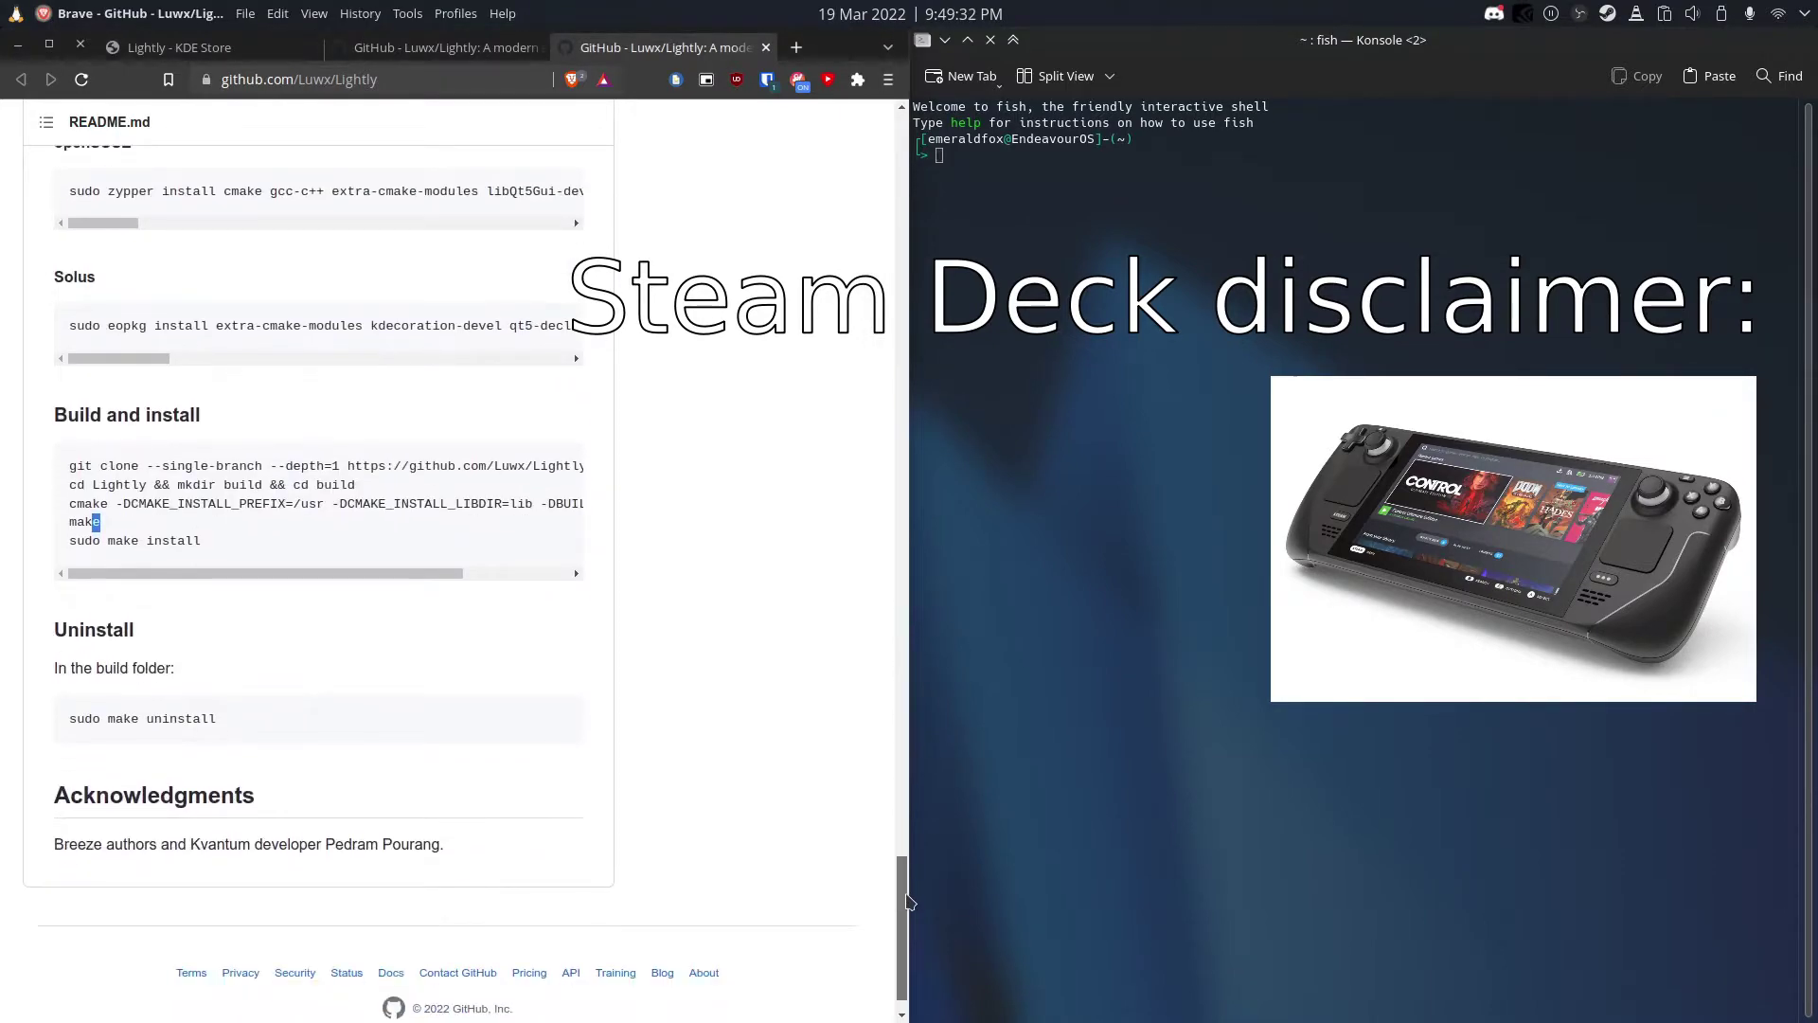
left_click_drag(210, 547, 399, 547)
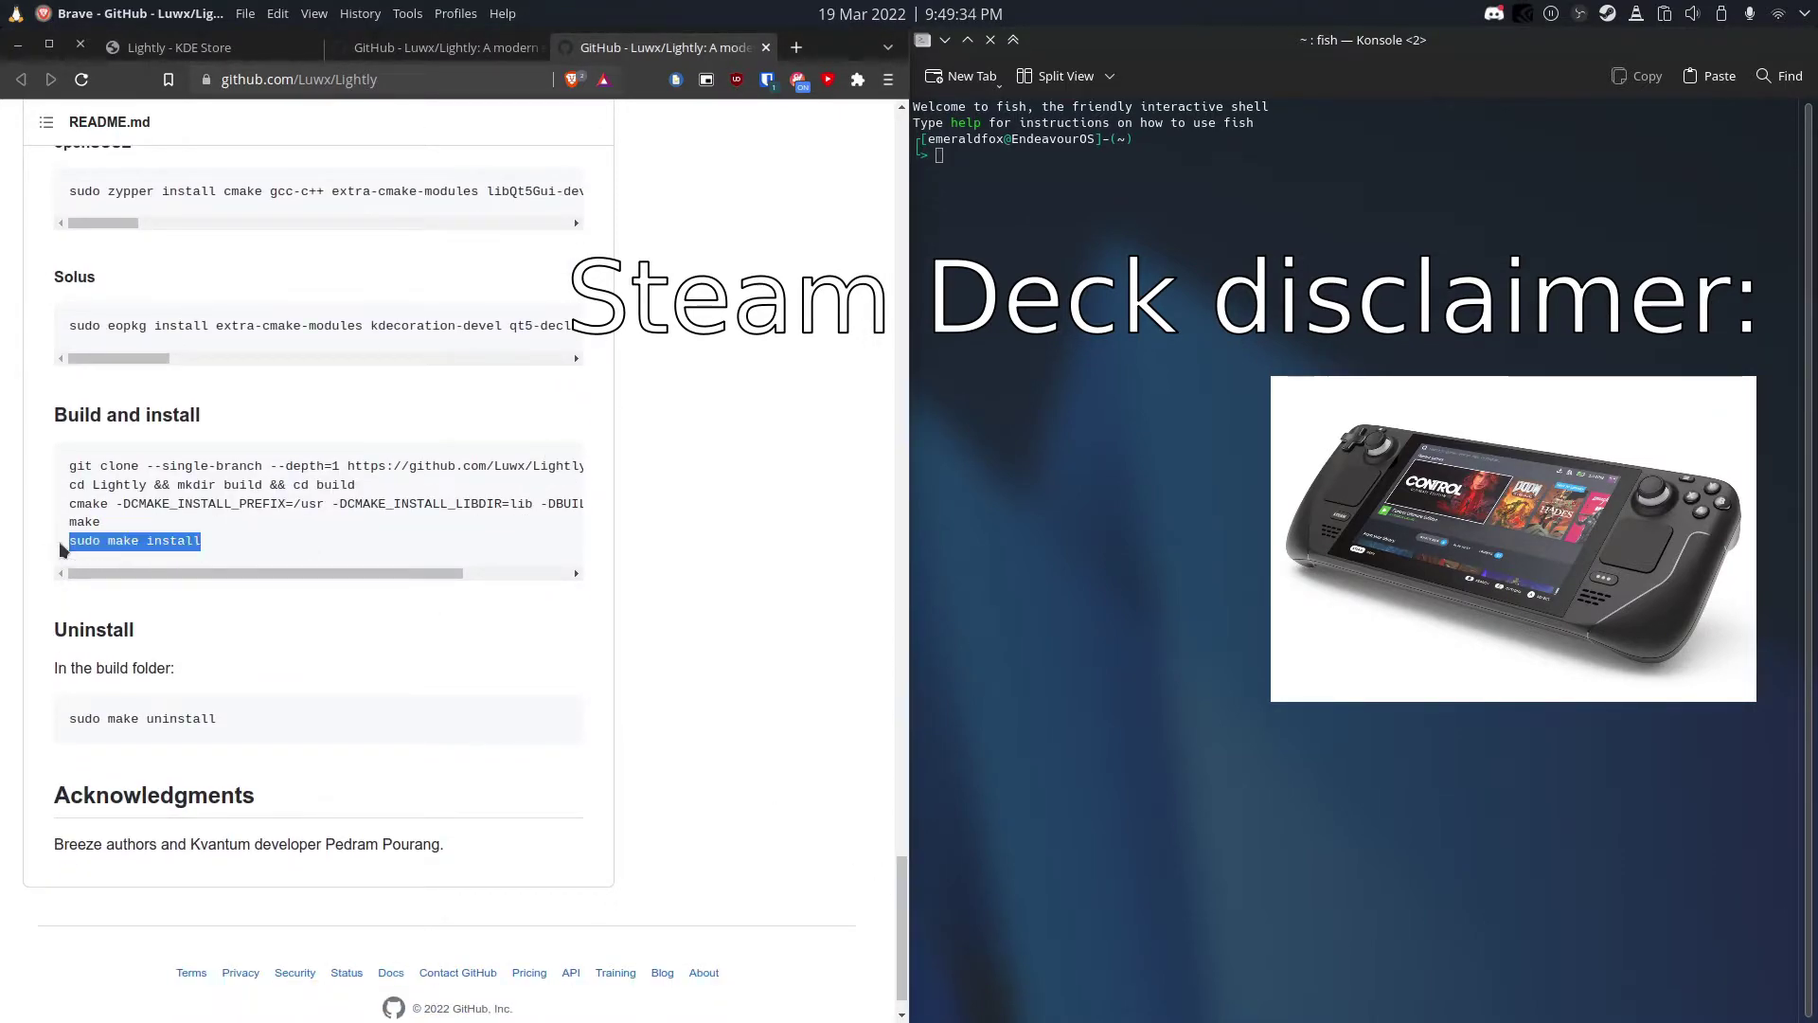
left_click(399, 549)
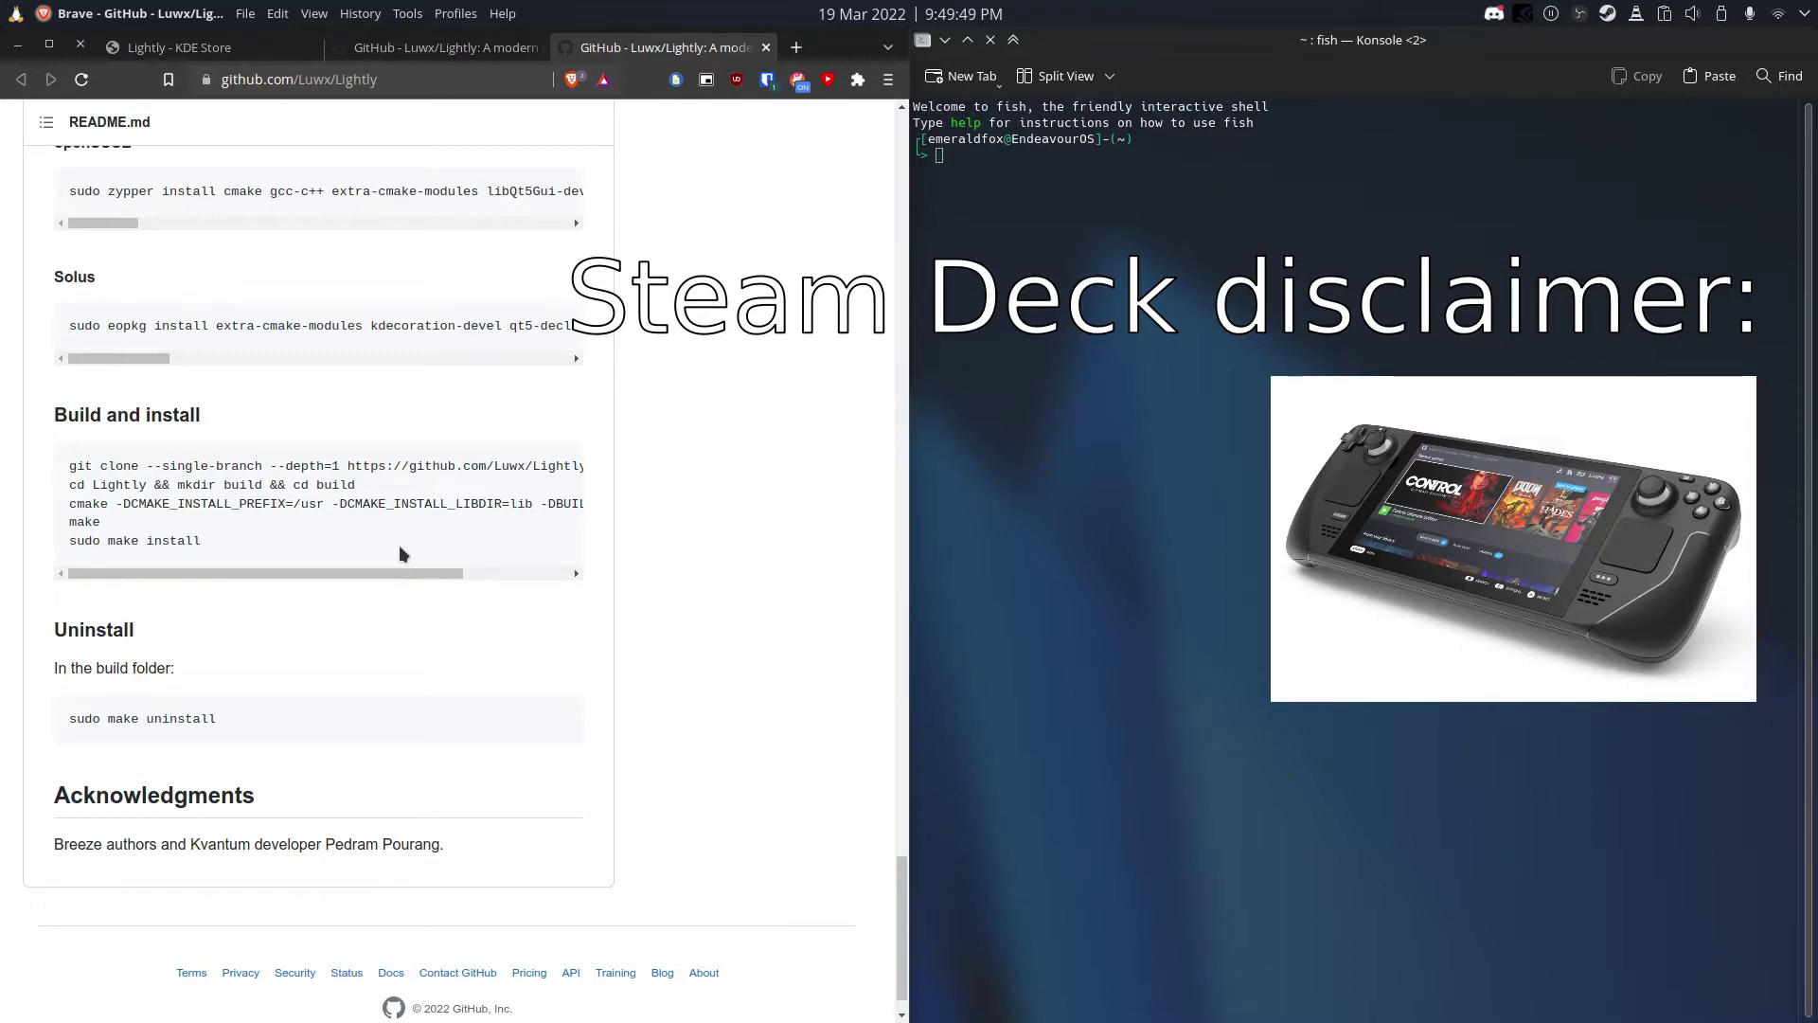
left_click_drag(900, 903, 904, 142)
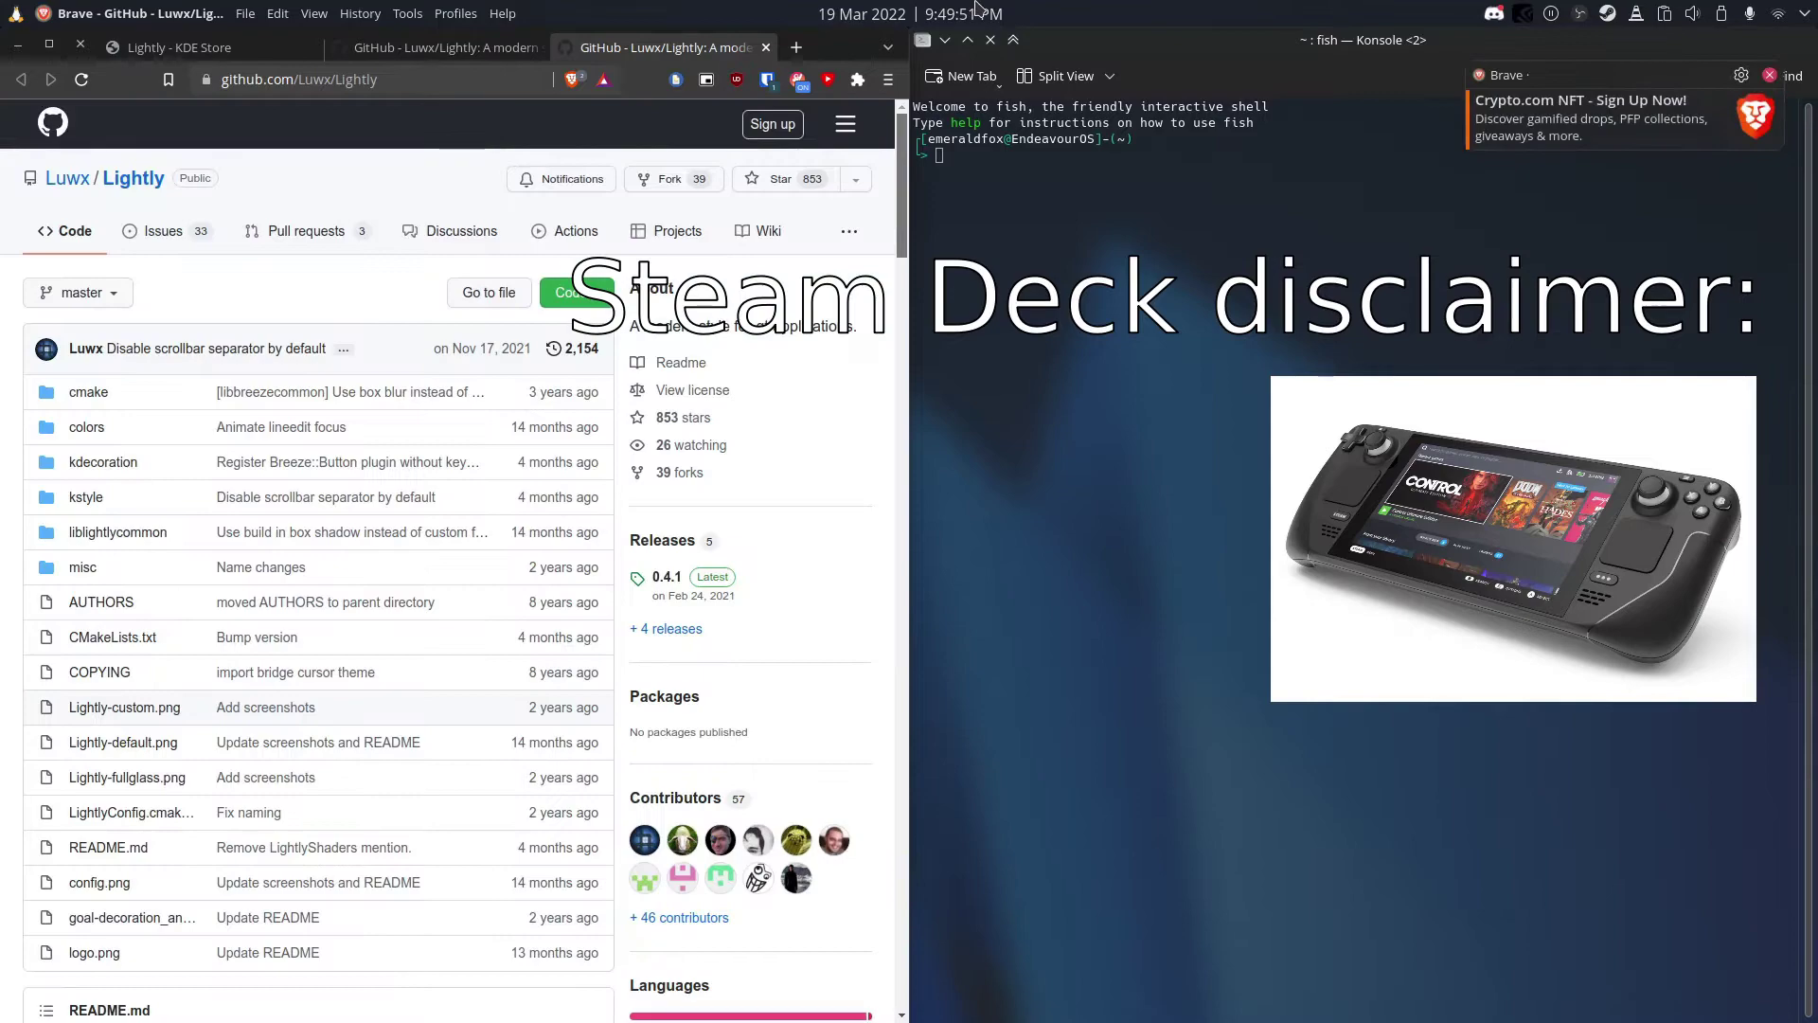
left_click(1769, 74)
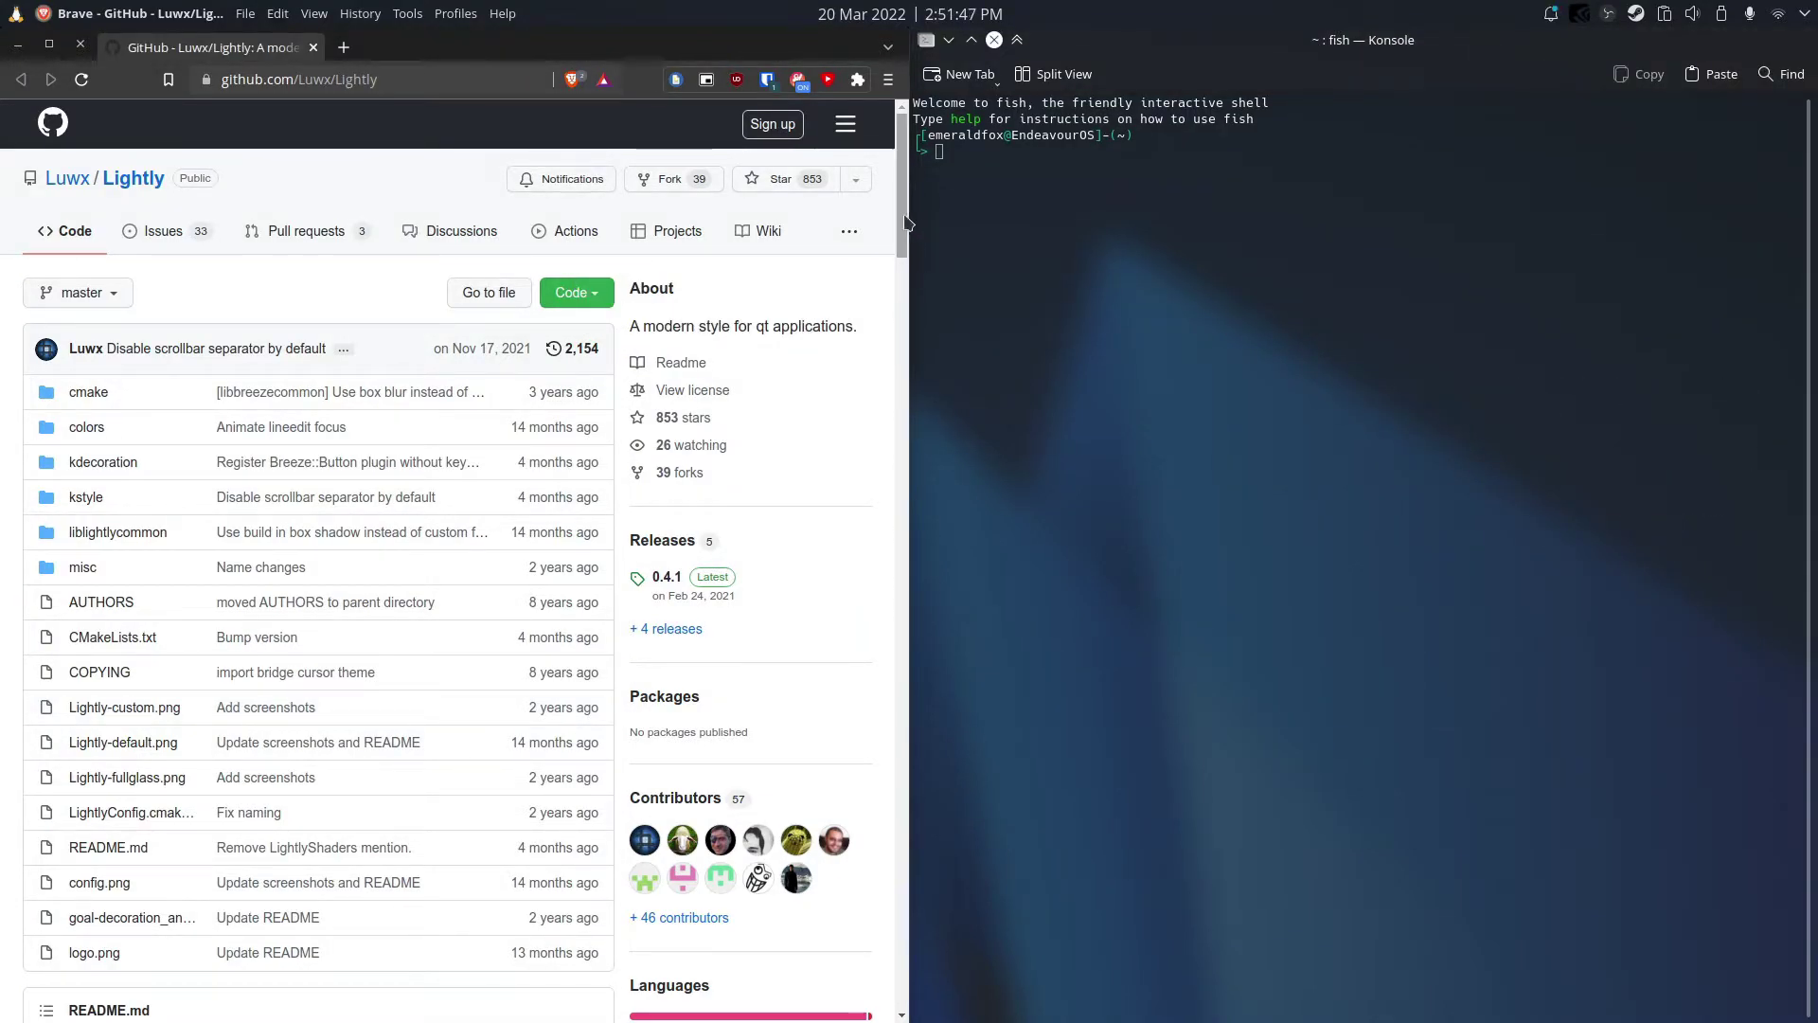
Bring the README's Dependencies and Build and install sections into view, highlighting the Ubuntu and Arch commands
left_click_drag(903, 220, 942, 846)
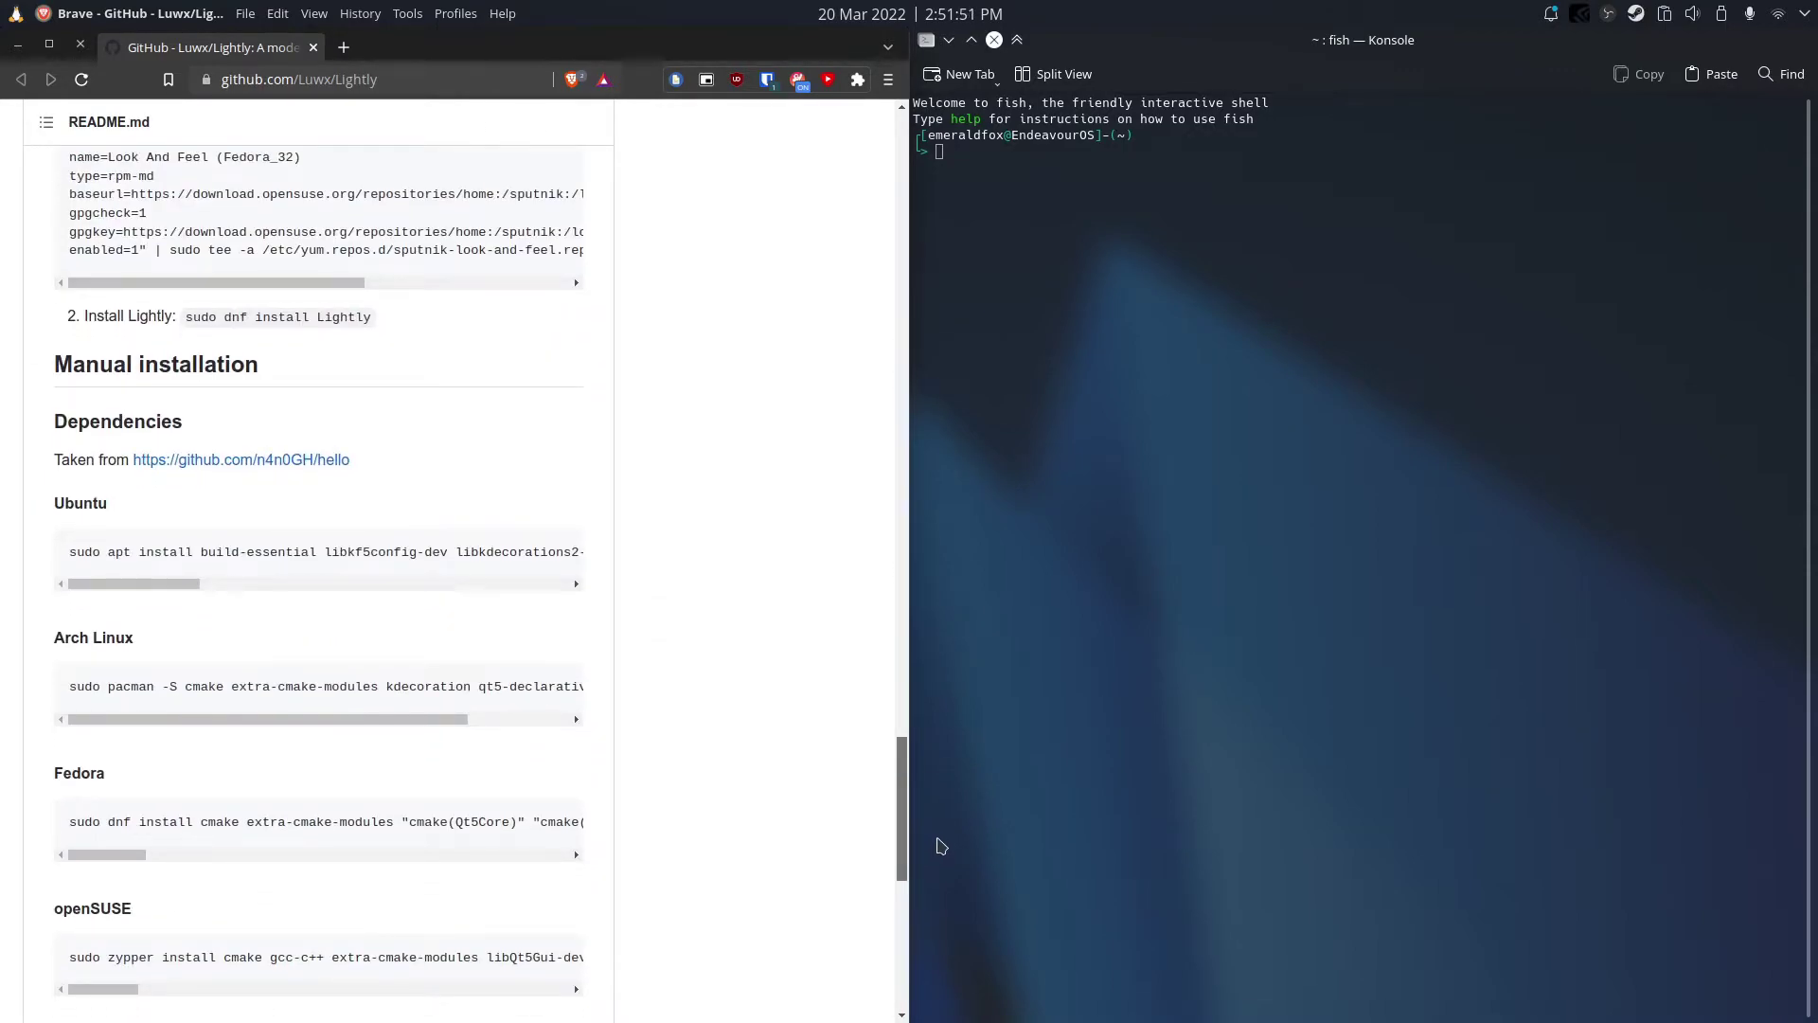
scroll(596, 794, "down", 5)
scroll(136, 753, "down", 5)
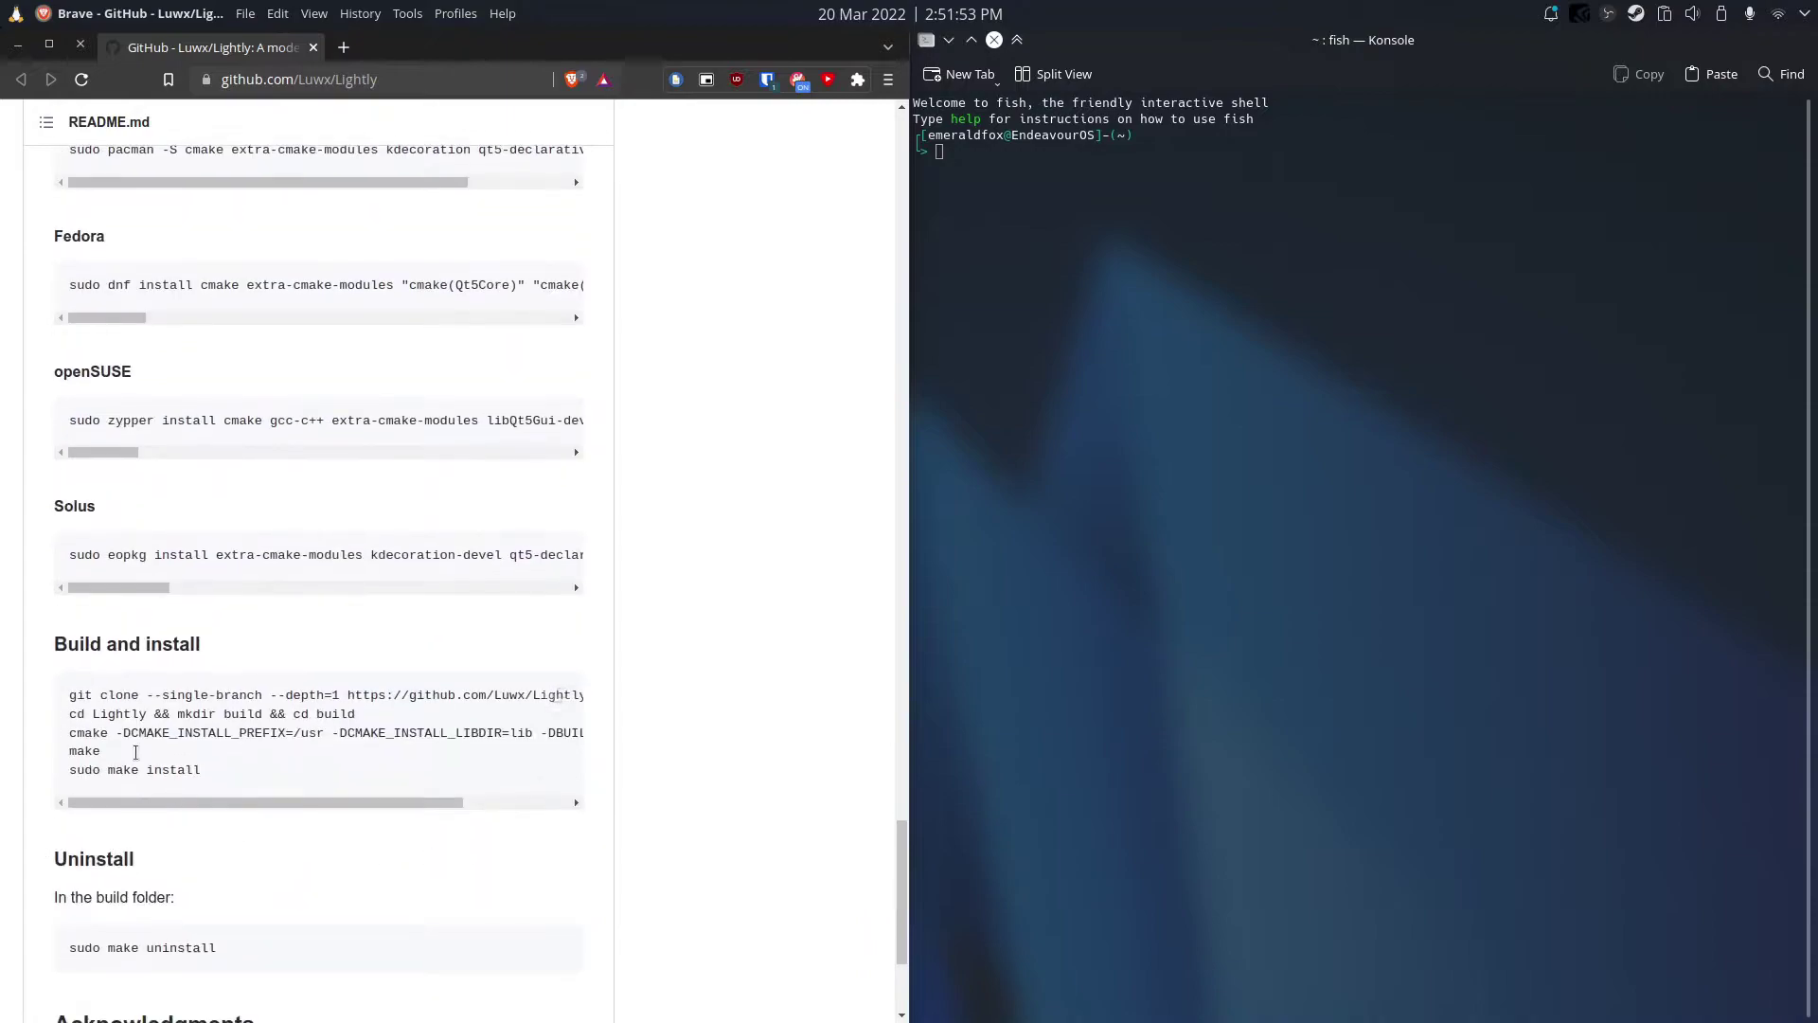
scroll(147, 724, "up", 5)
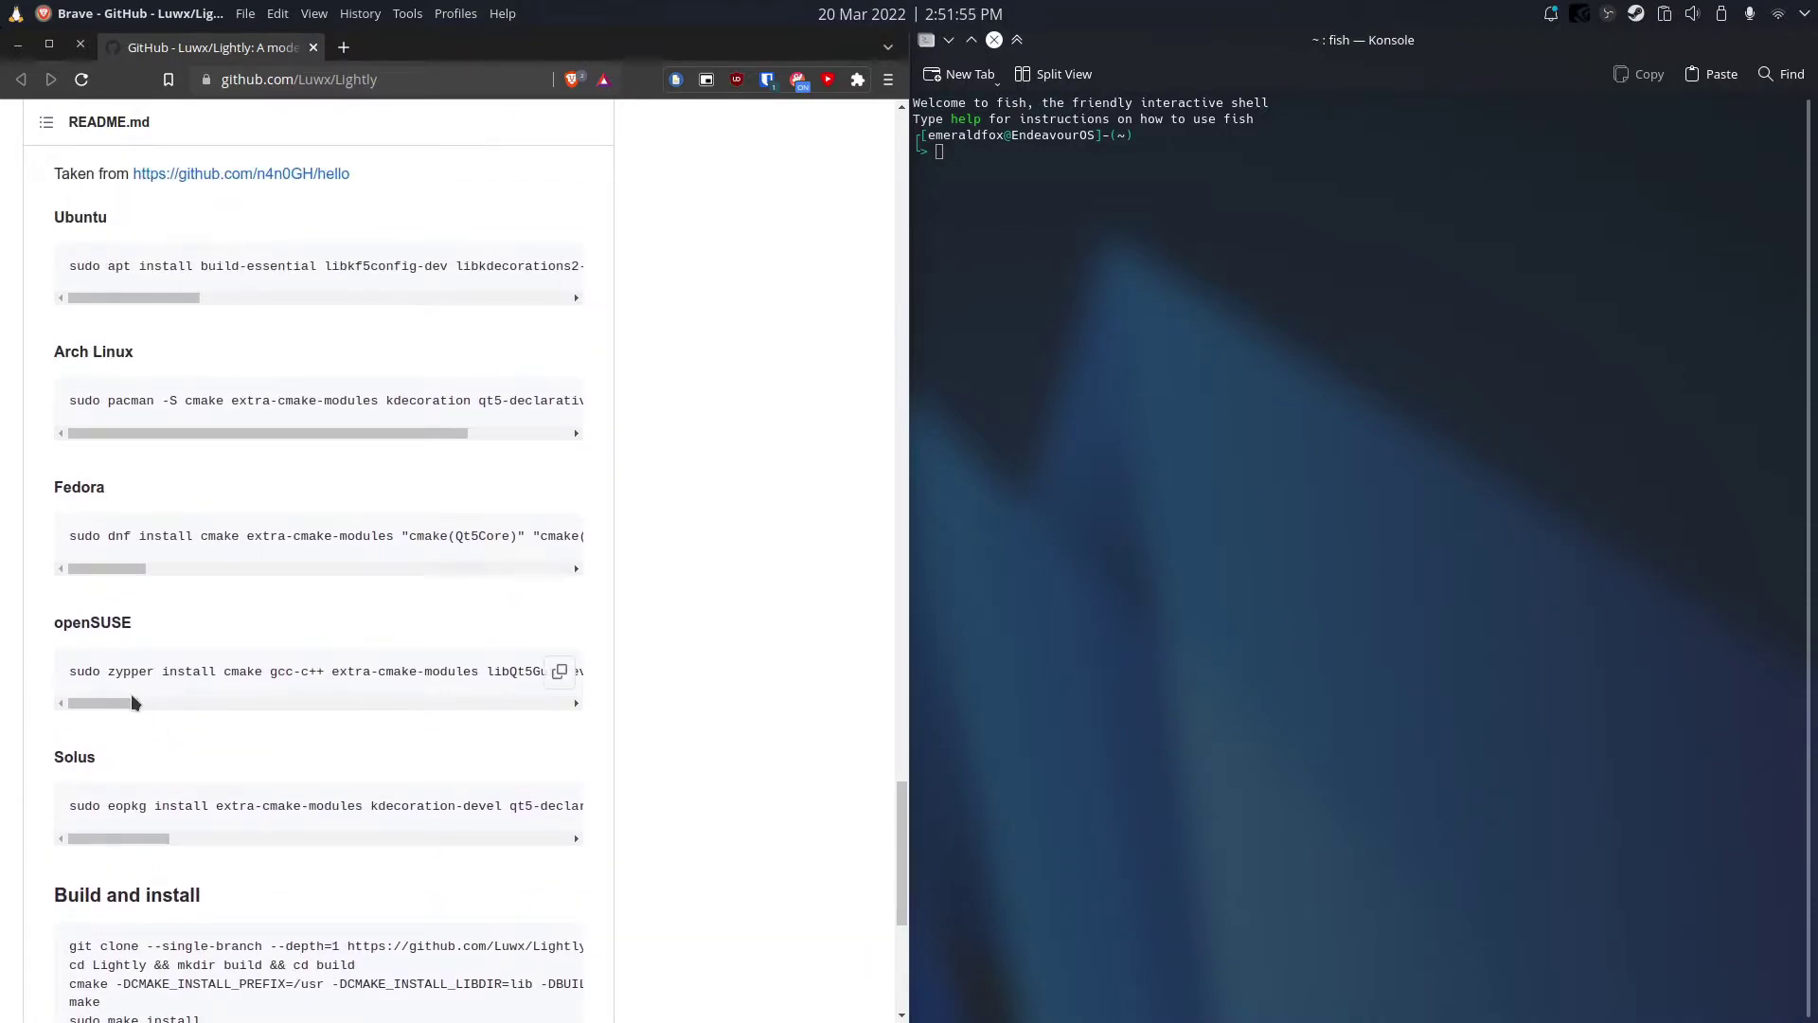
scroll(123, 695, "up", 2)
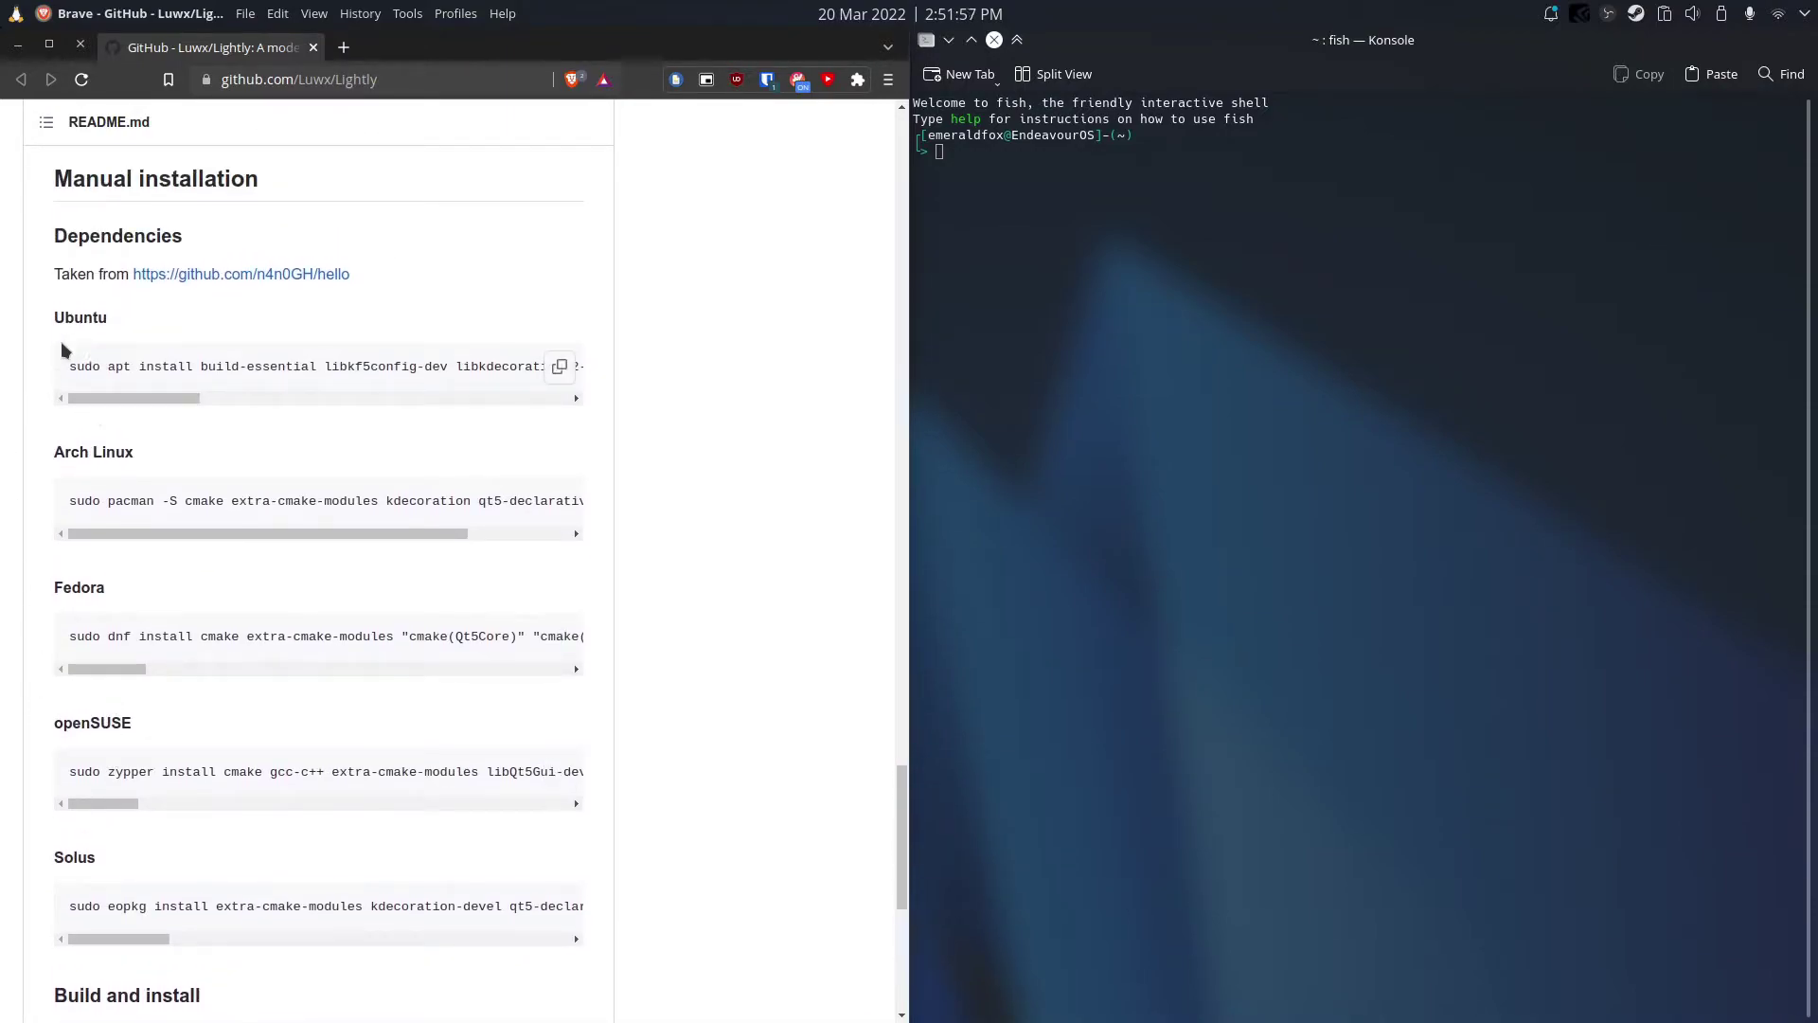
left_click_drag(162, 367, 477, 369)
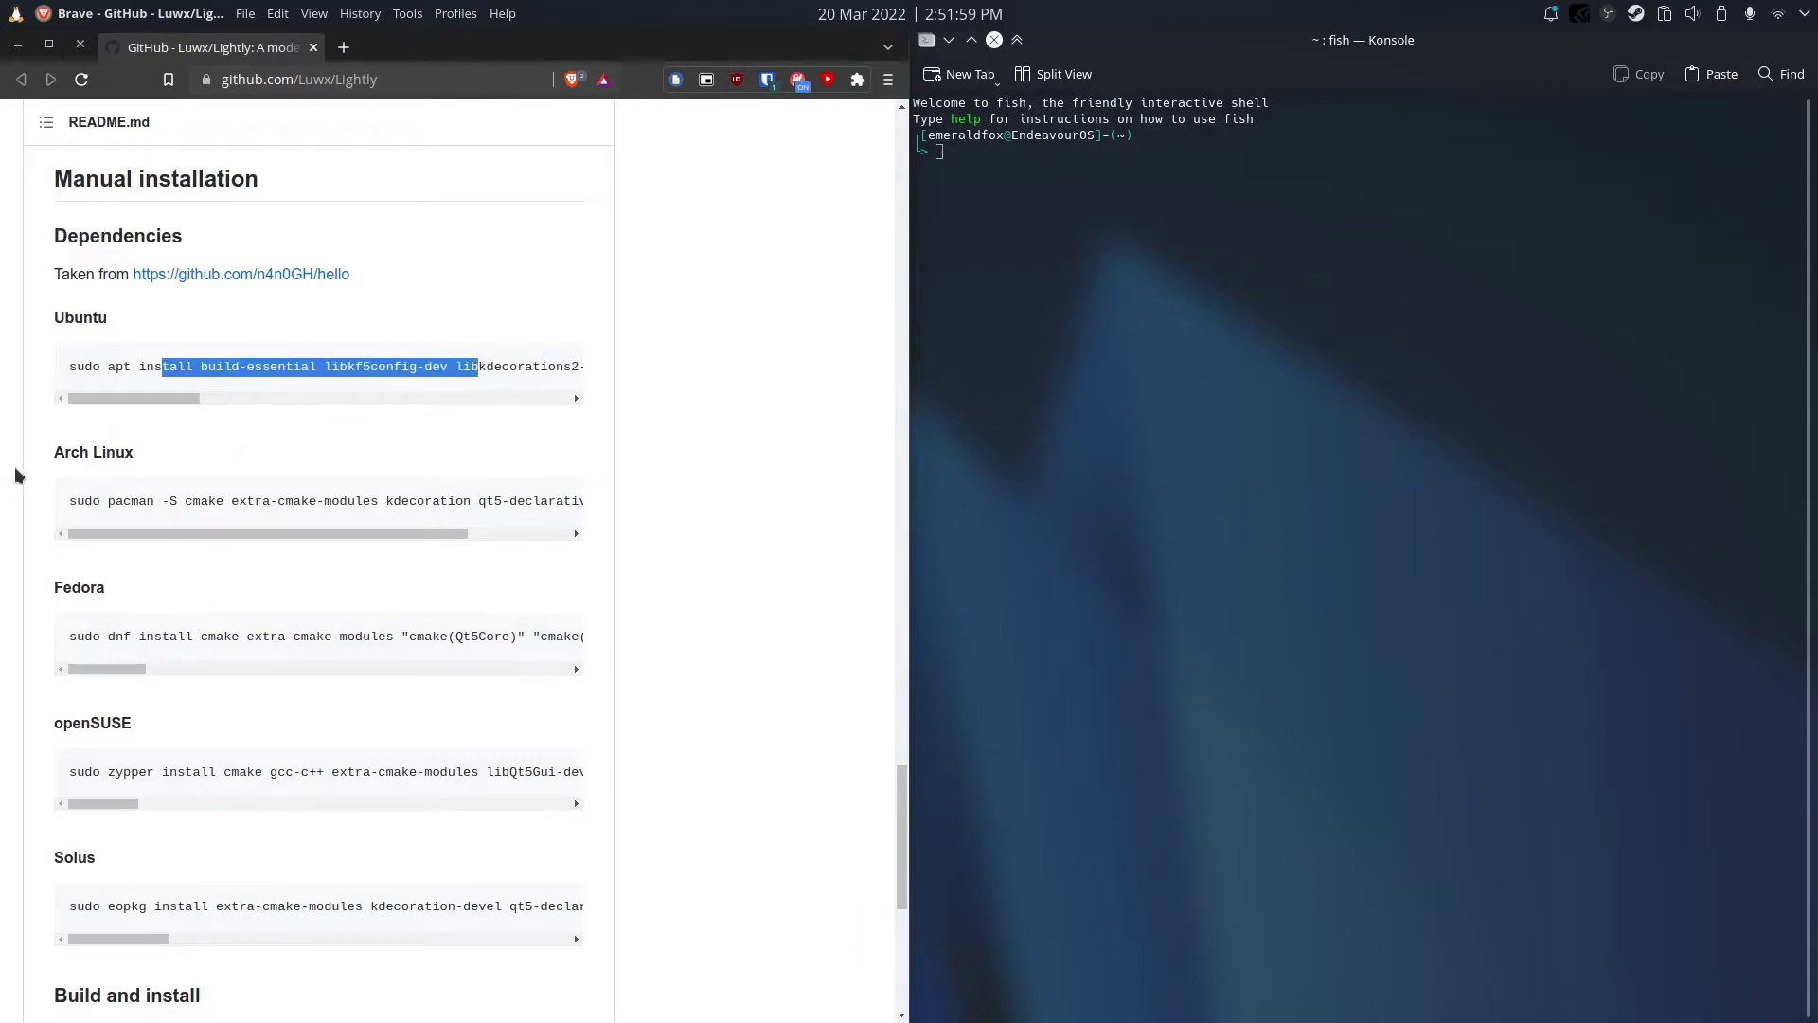
left_click_drag(69, 501, 93, 501)
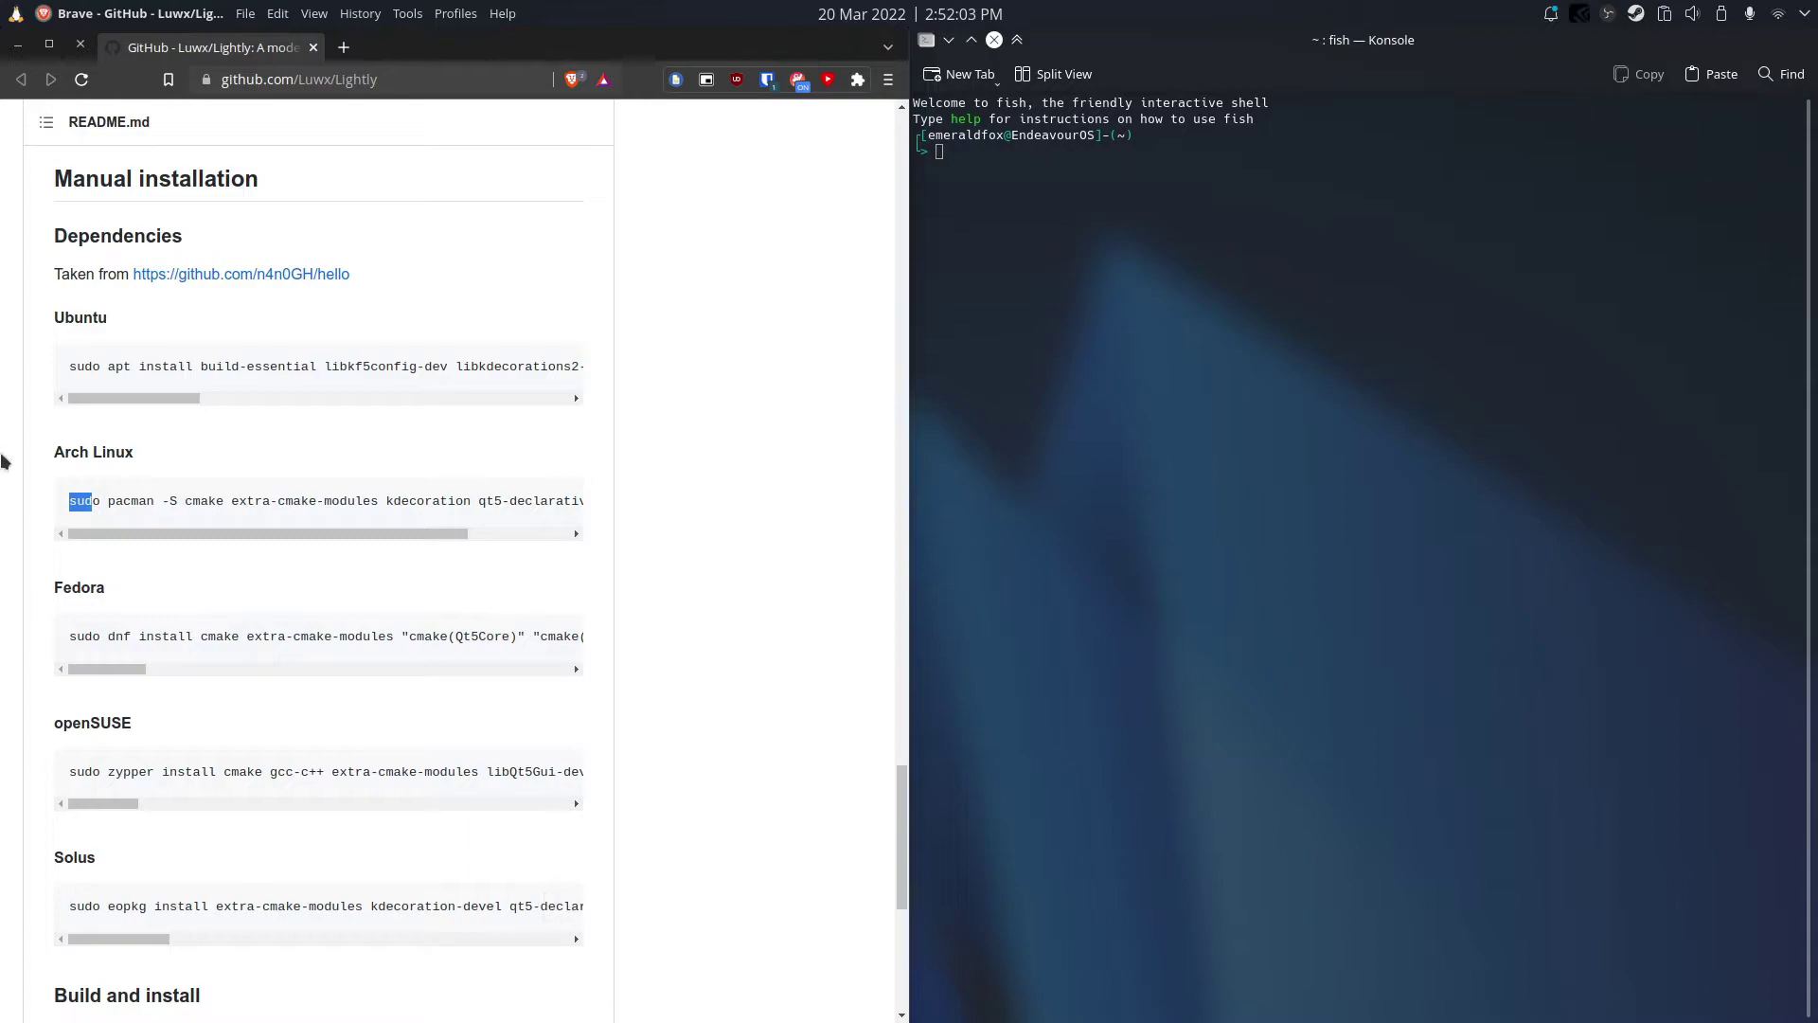
left_click_drag(133, 398, 83, 437)
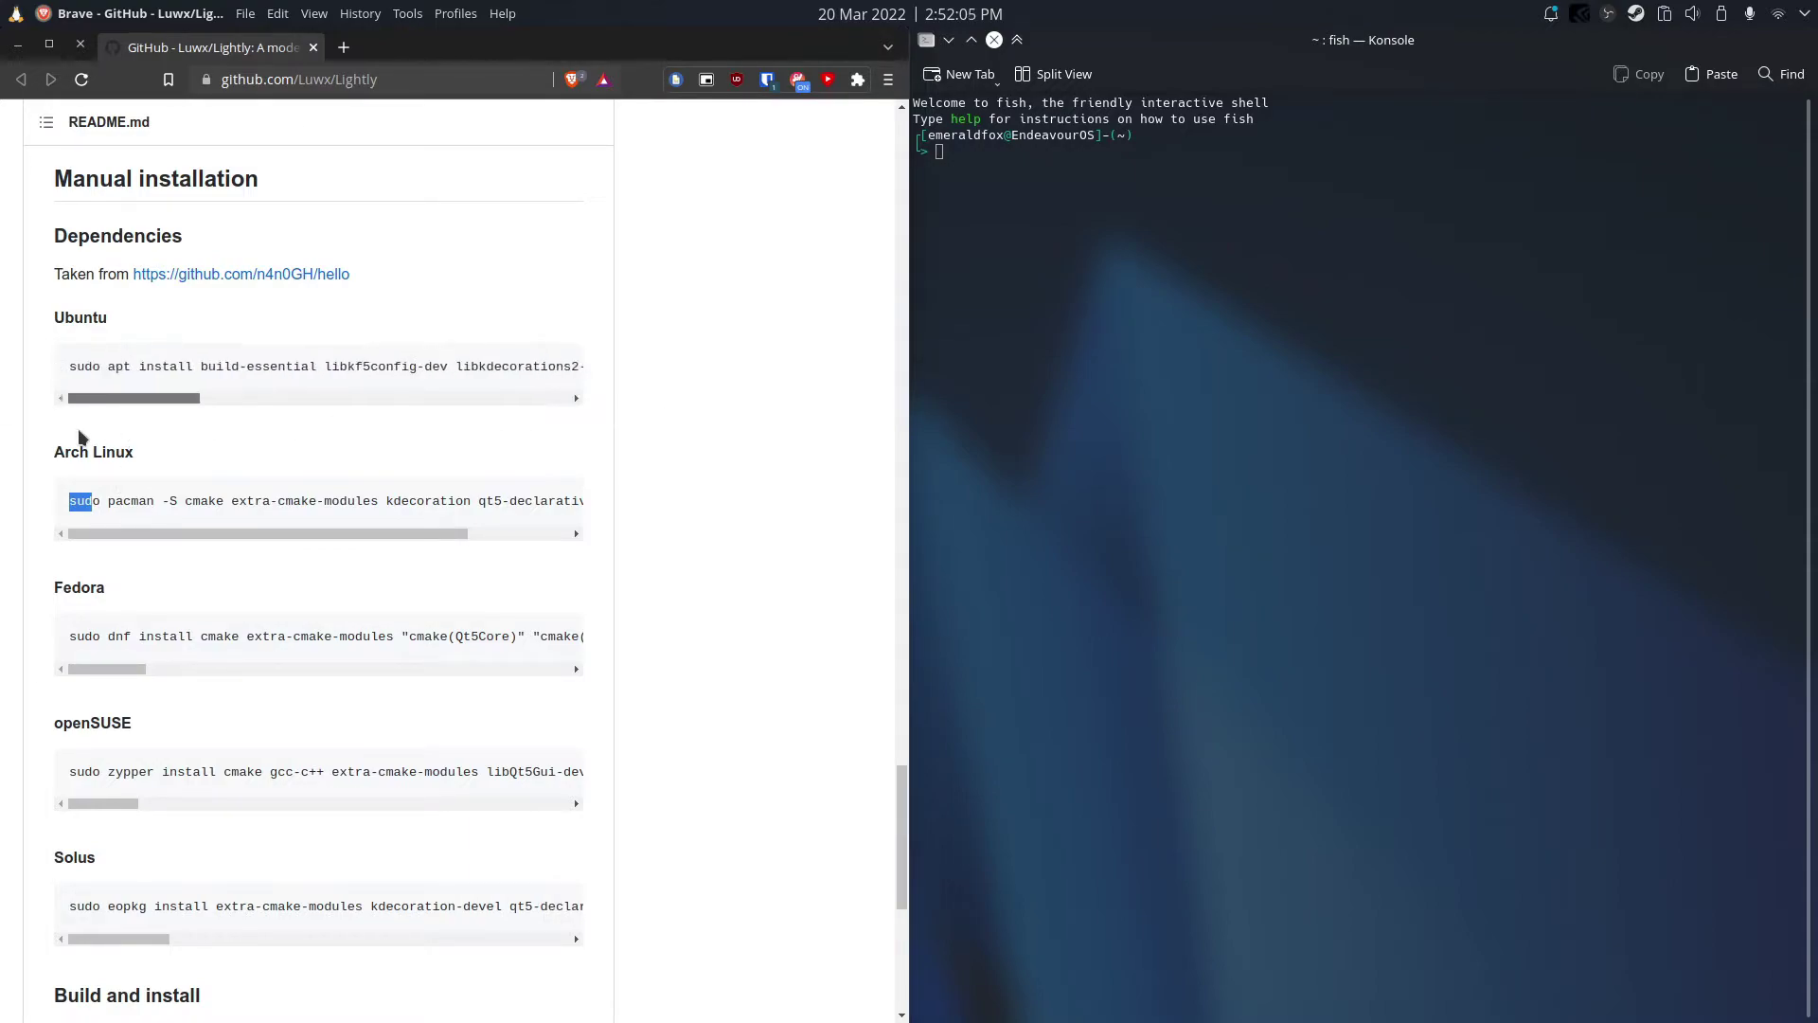
scroll(409, 771, "down", 5)
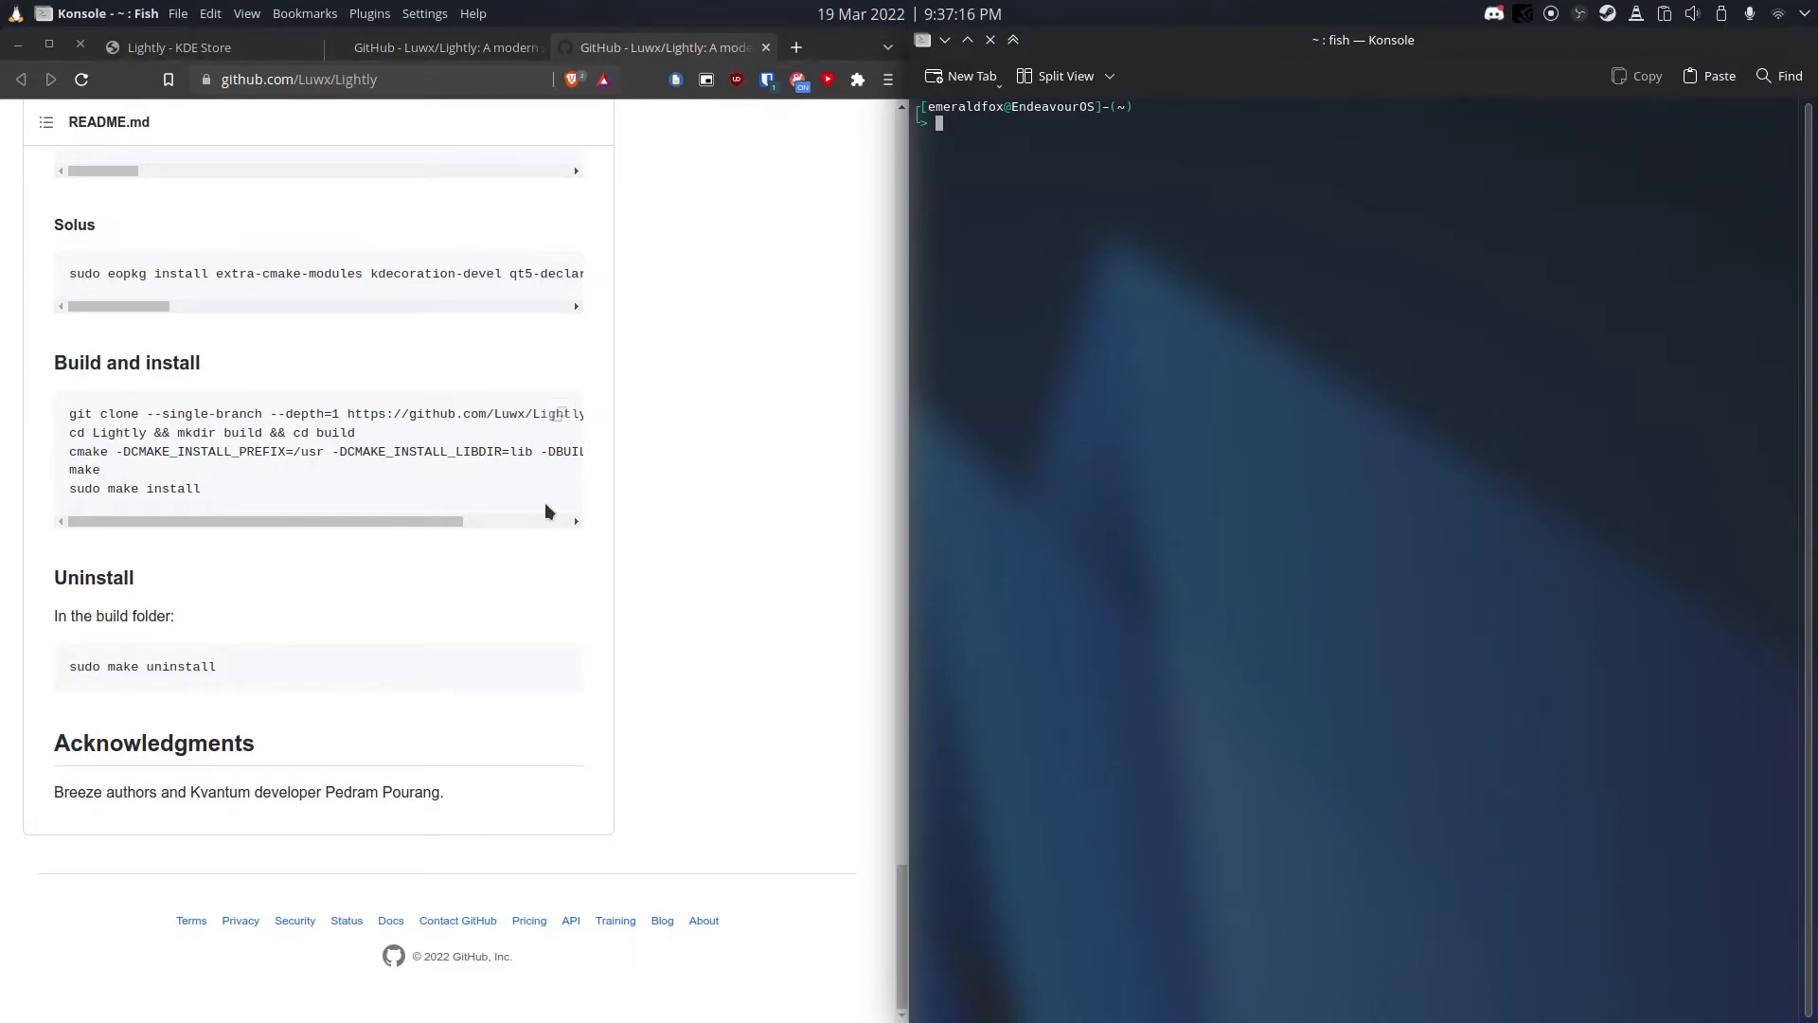
mouse_move(320, 451)
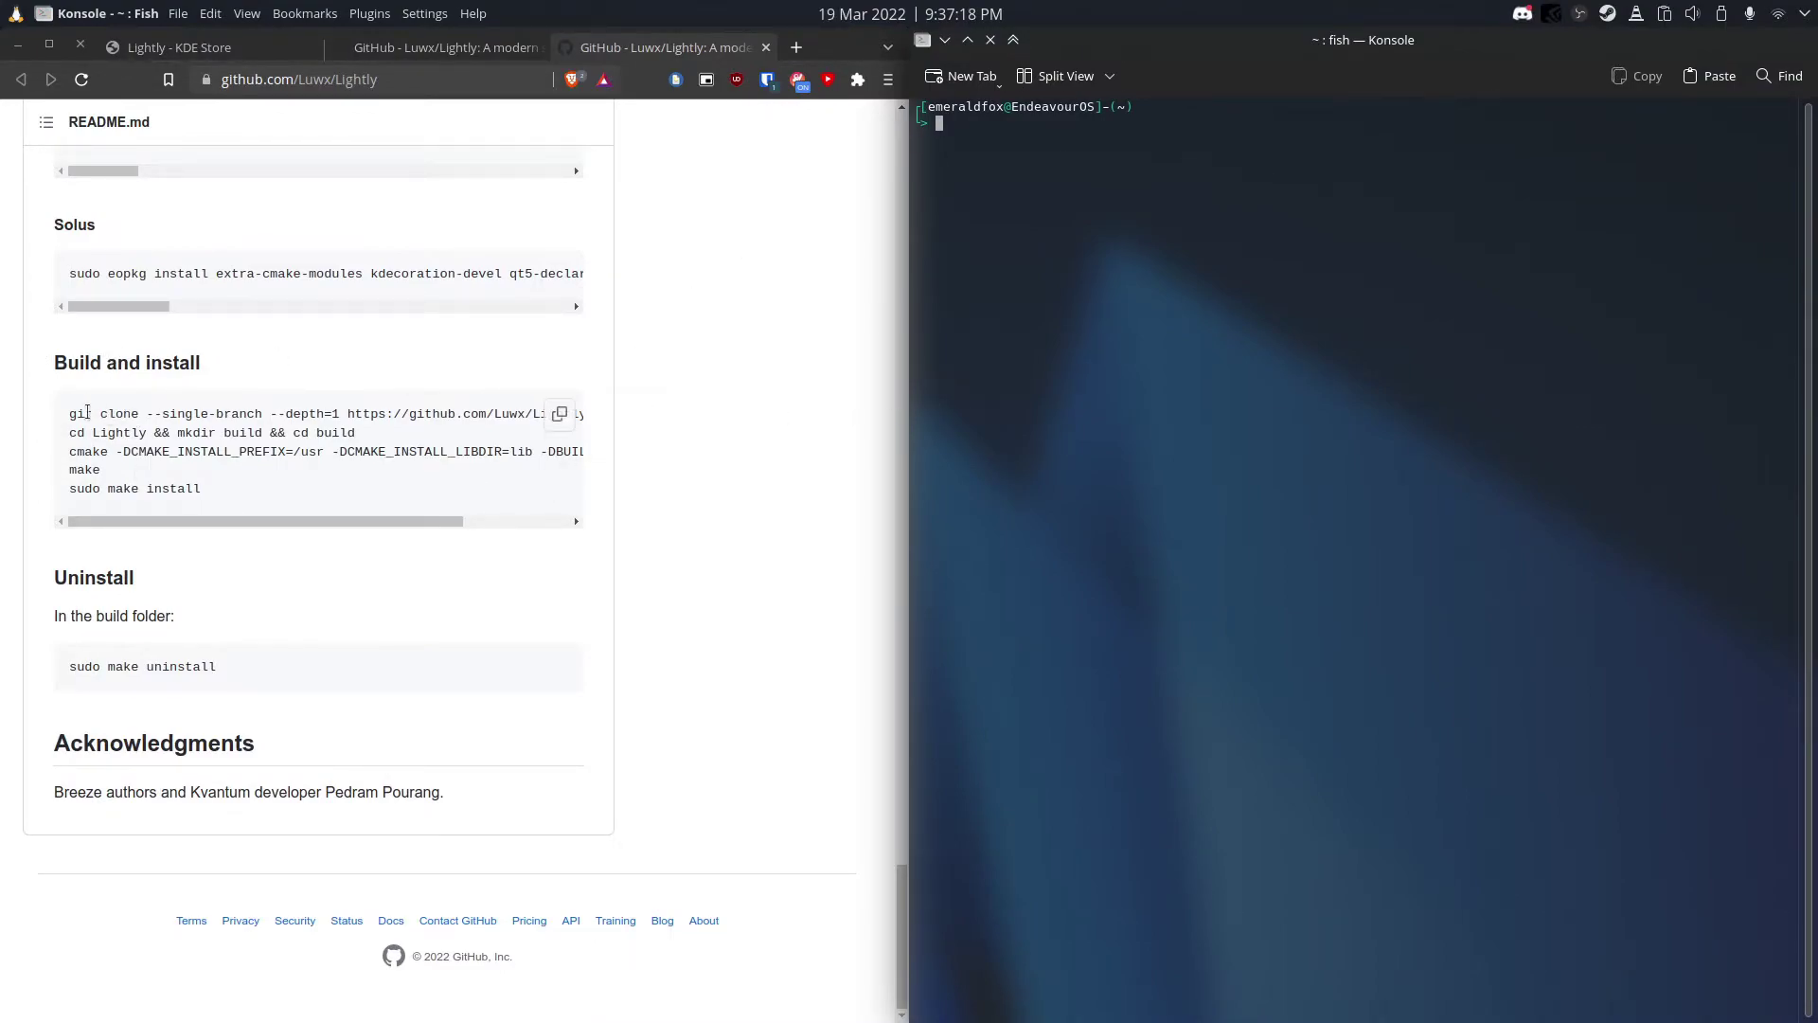
Copy the README's git clone line into Konsole and clone the Lightly repository
left_click_drag(86, 414, 640, 407)
left_click(519, 409)
triple_click(486, 411)
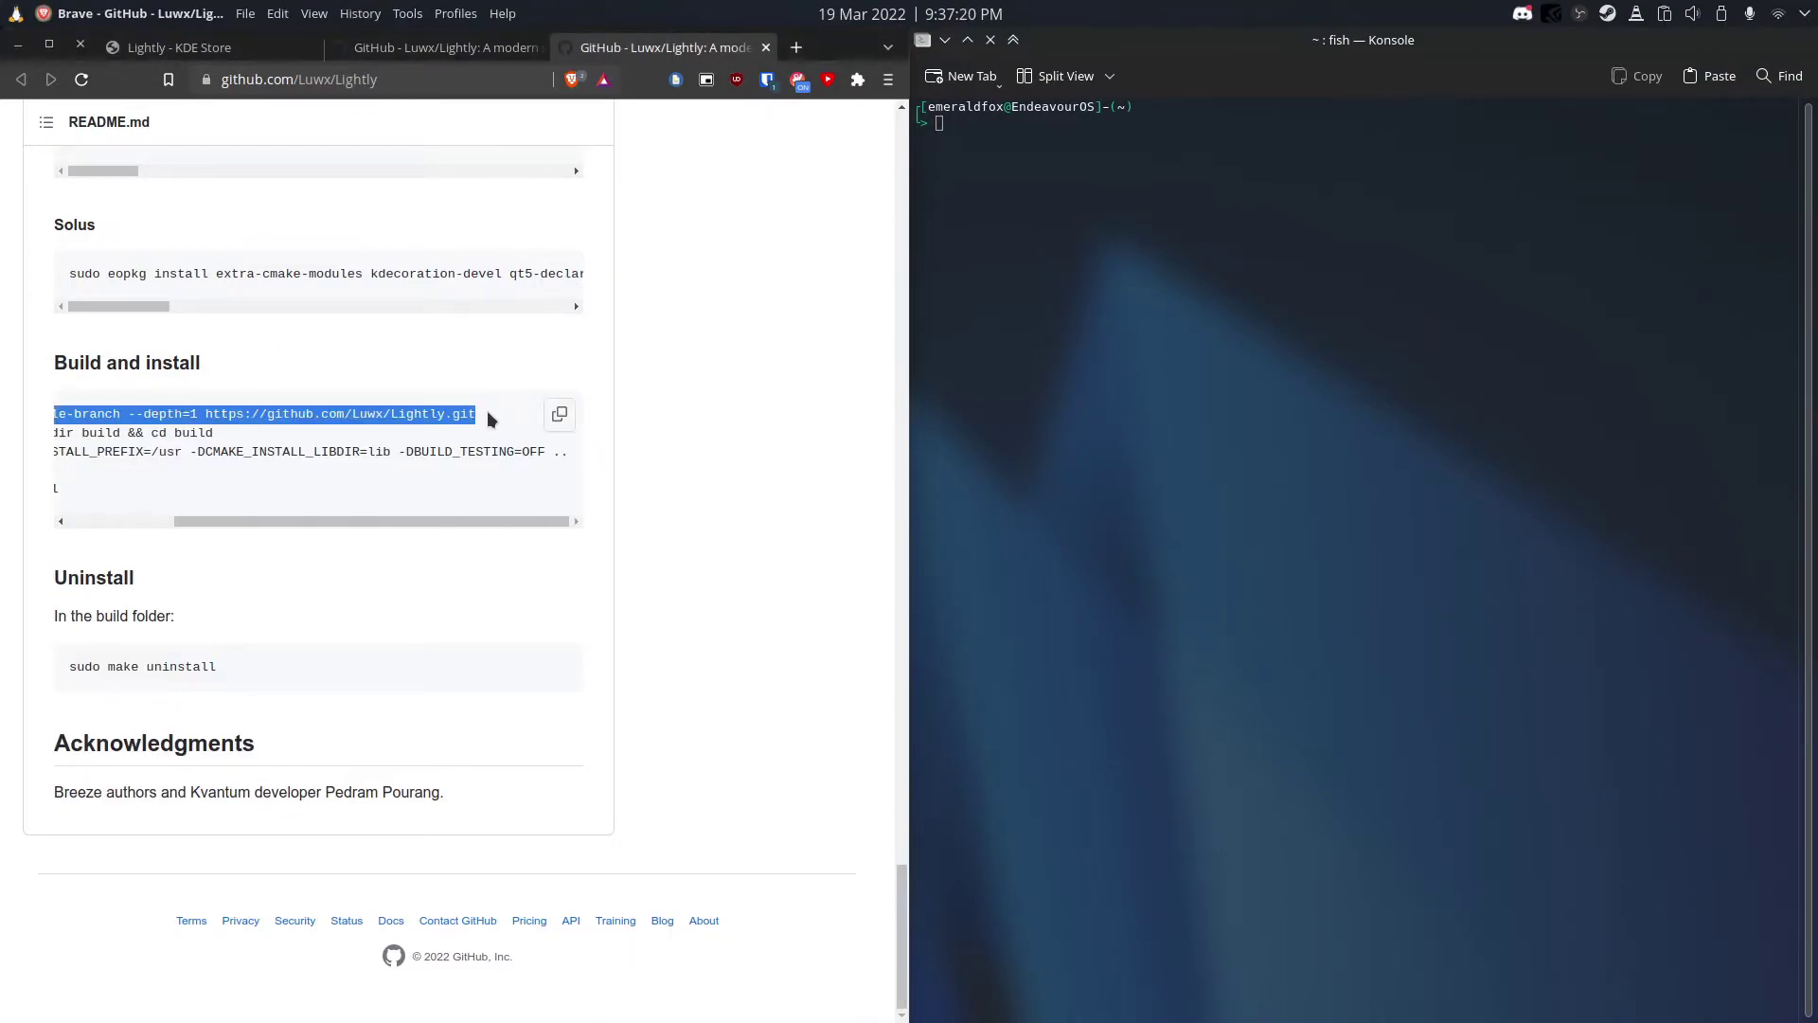
right_click(447, 411)
left_click(1064, 126)
key("ctrl+shift+v")
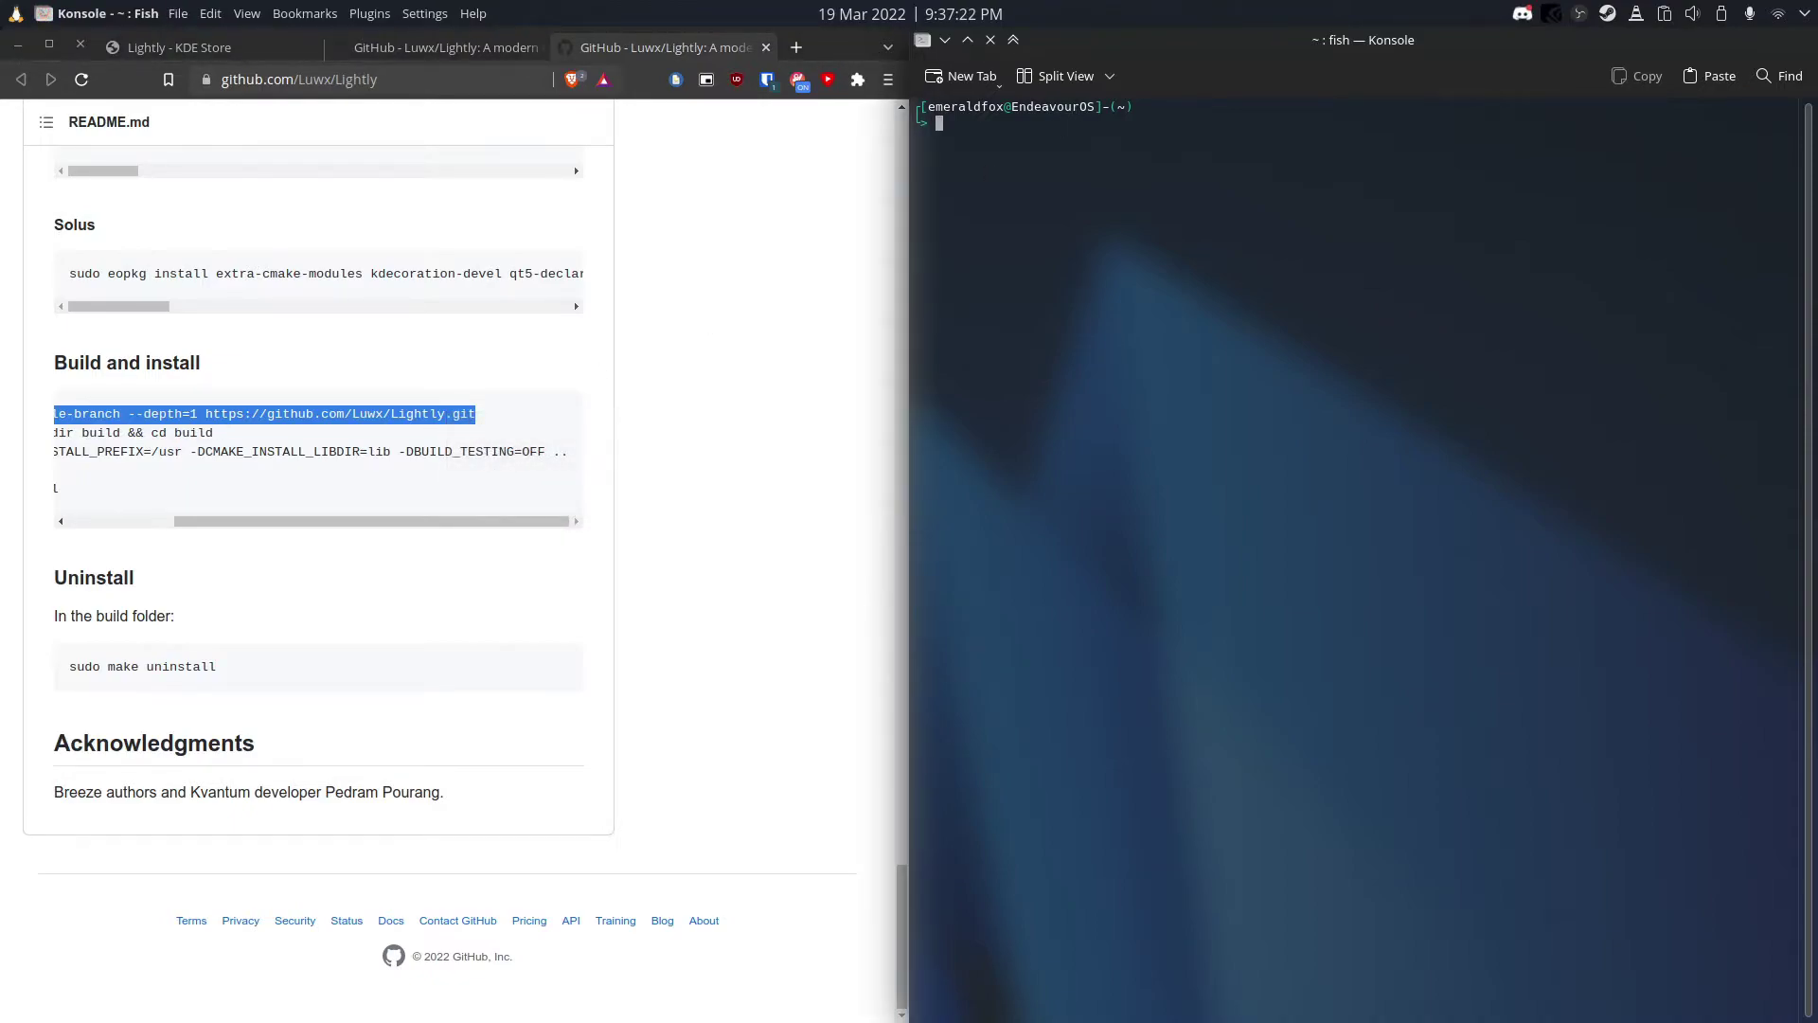
key("Return")
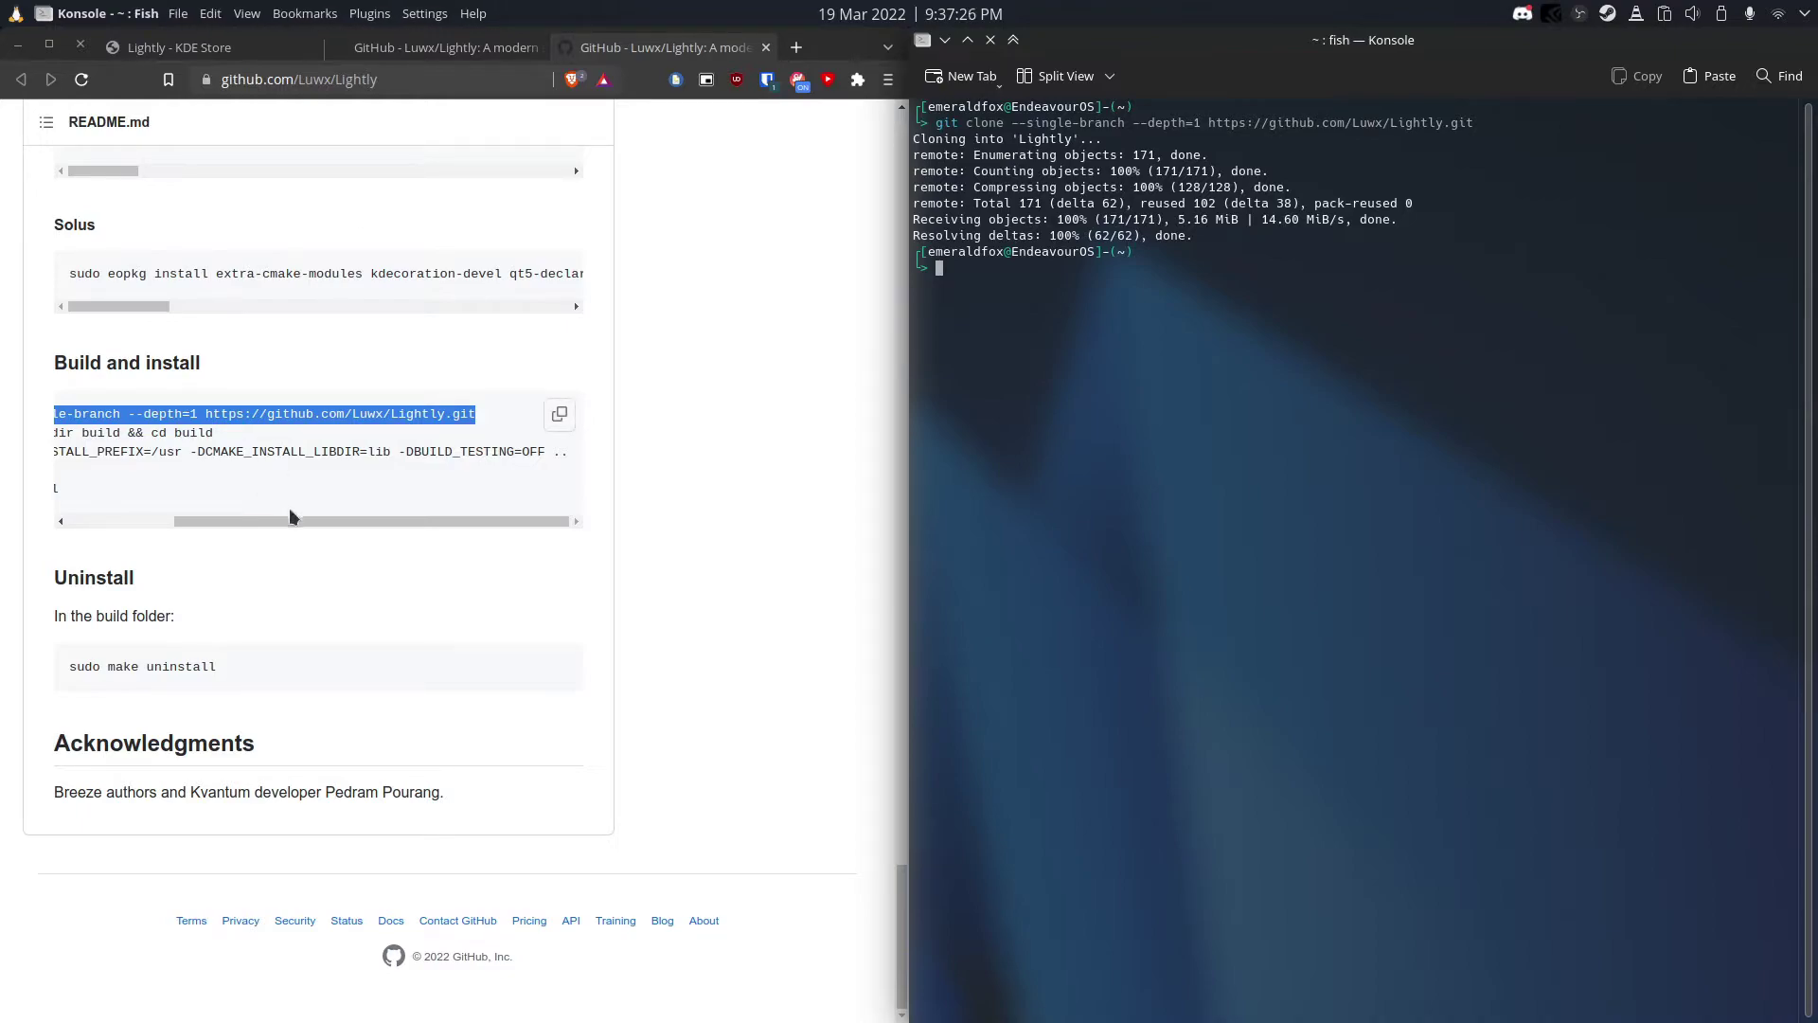
Paste and run 'cd Lightly && mkdir build && cd build' to enter a new build folder
left_click_drag(295, 521, 191, 521)
left_click_drag(358, 433, 66, 436)
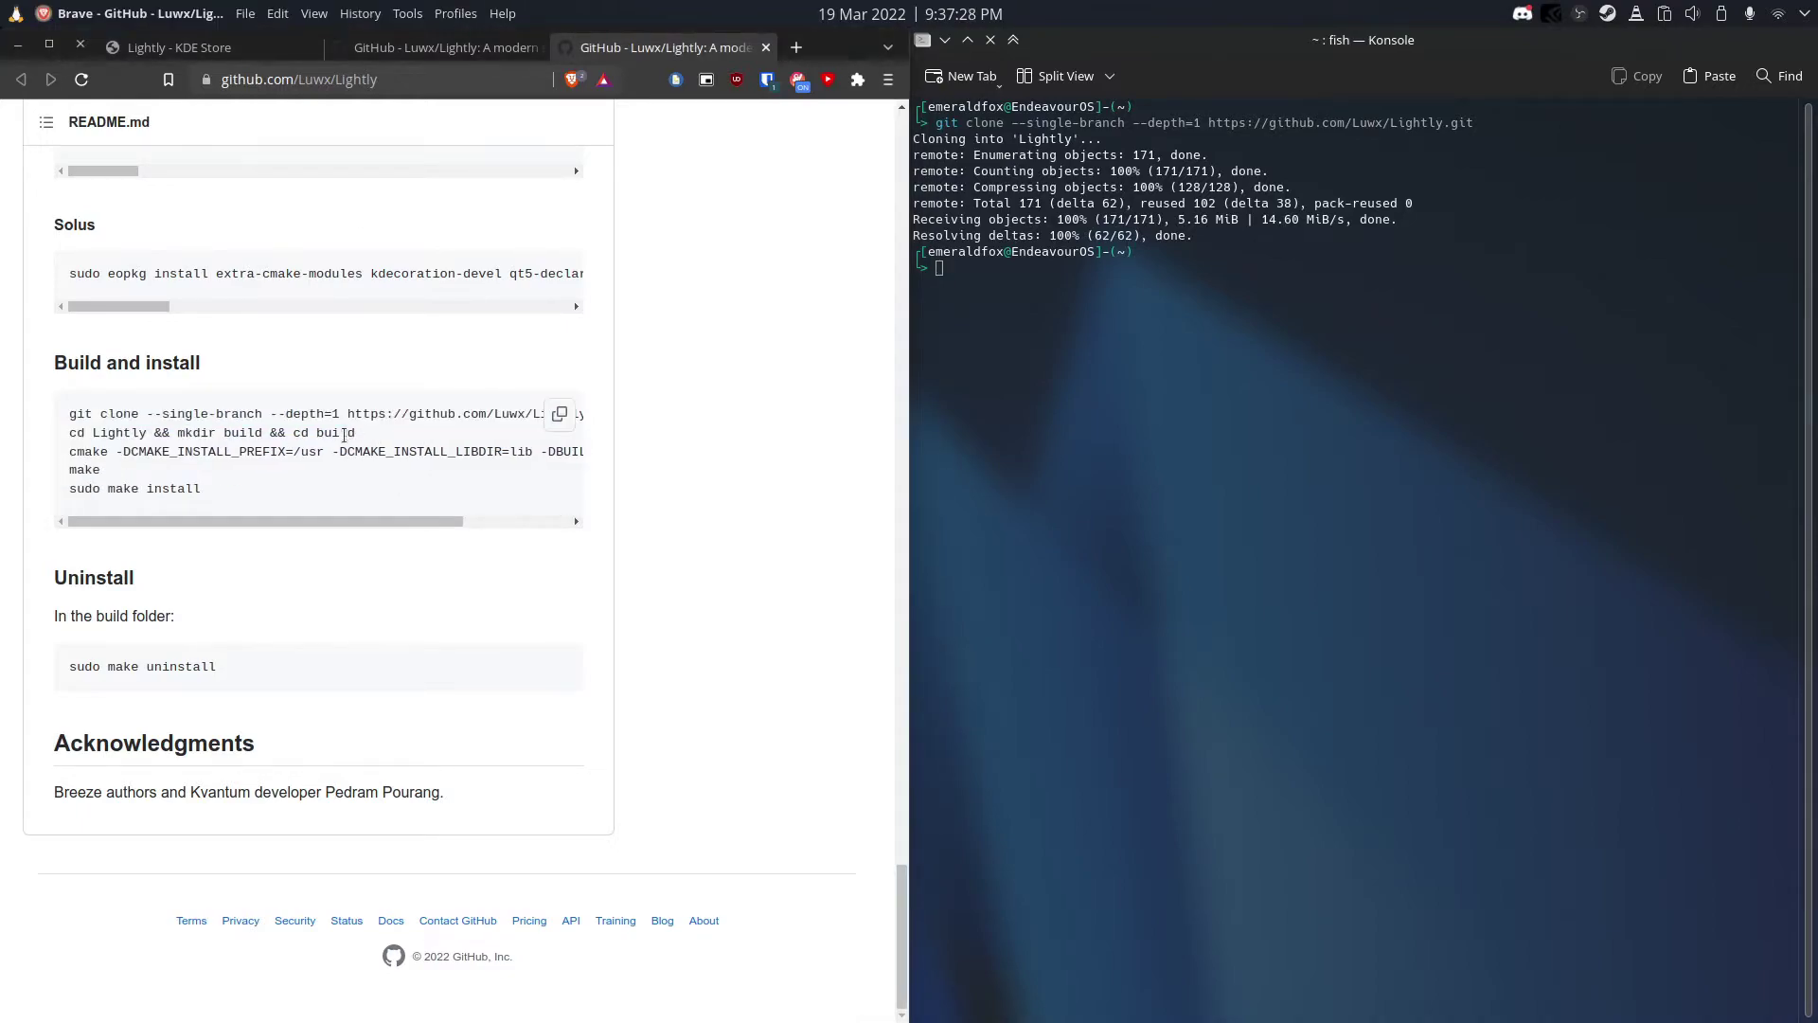
right_click(84, 436)
left_click(133, 452)
left_click(1080, 307)
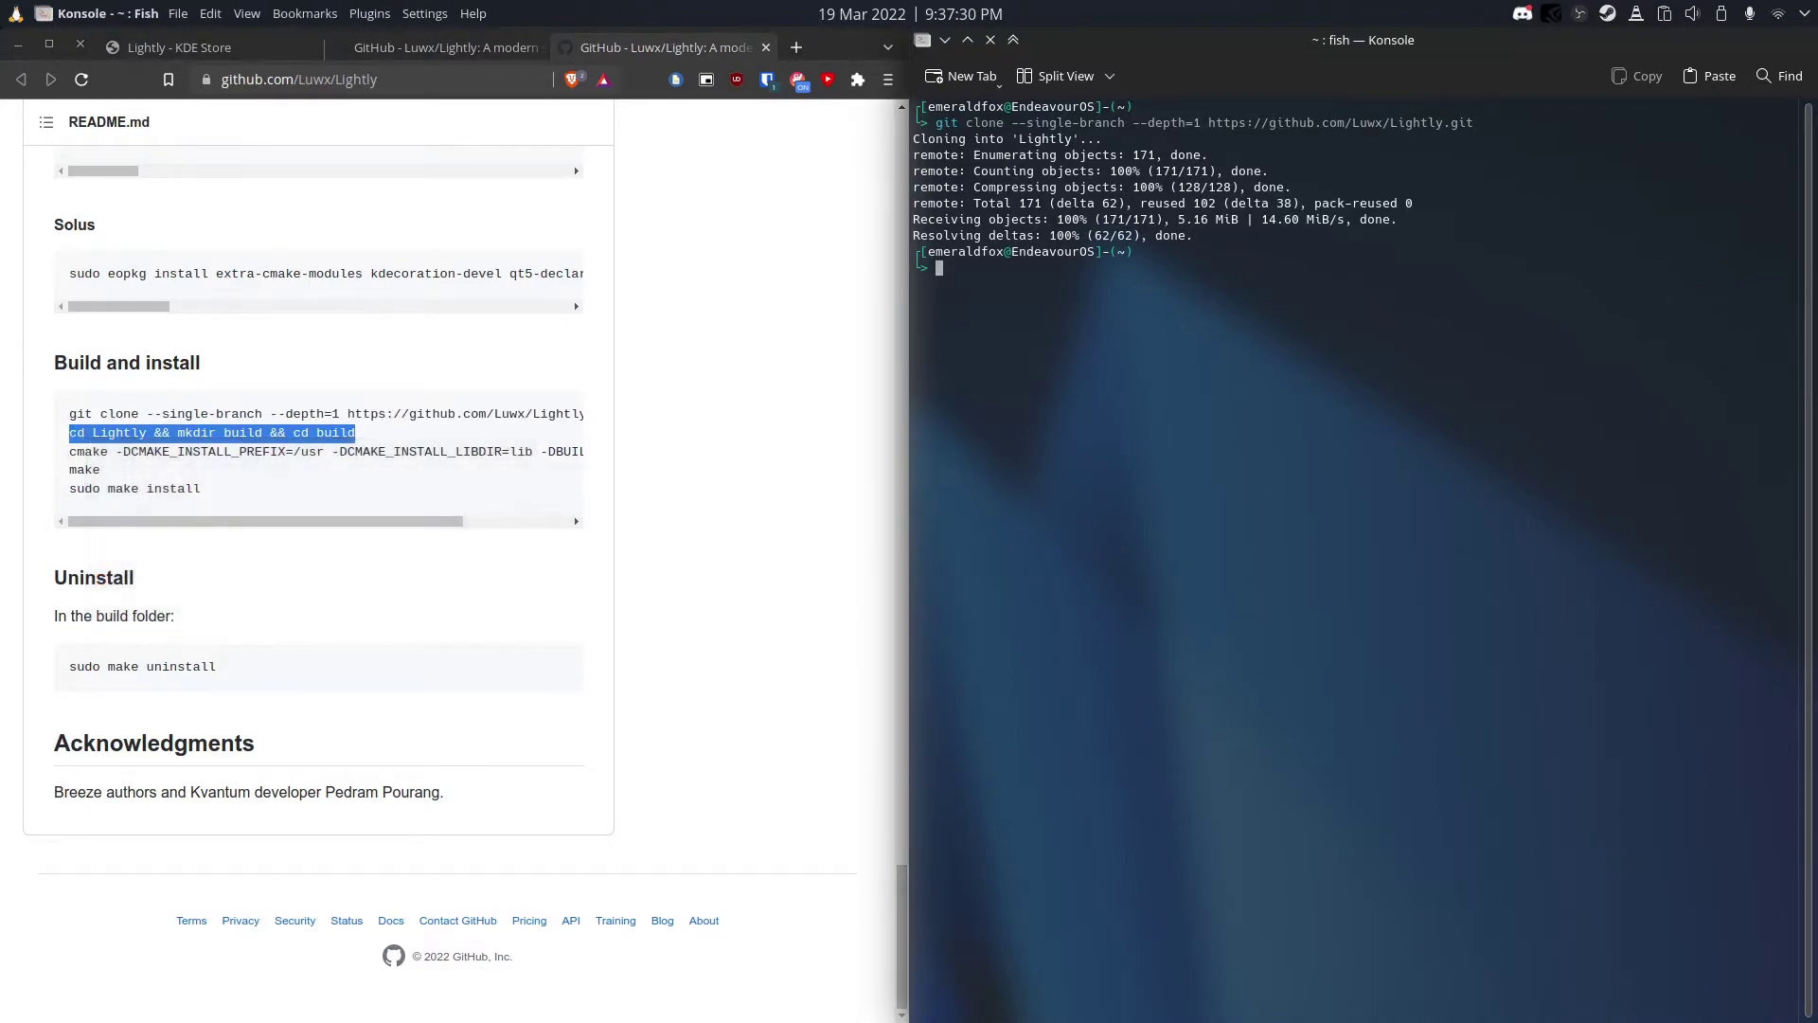
key("ctrl+shift+v")
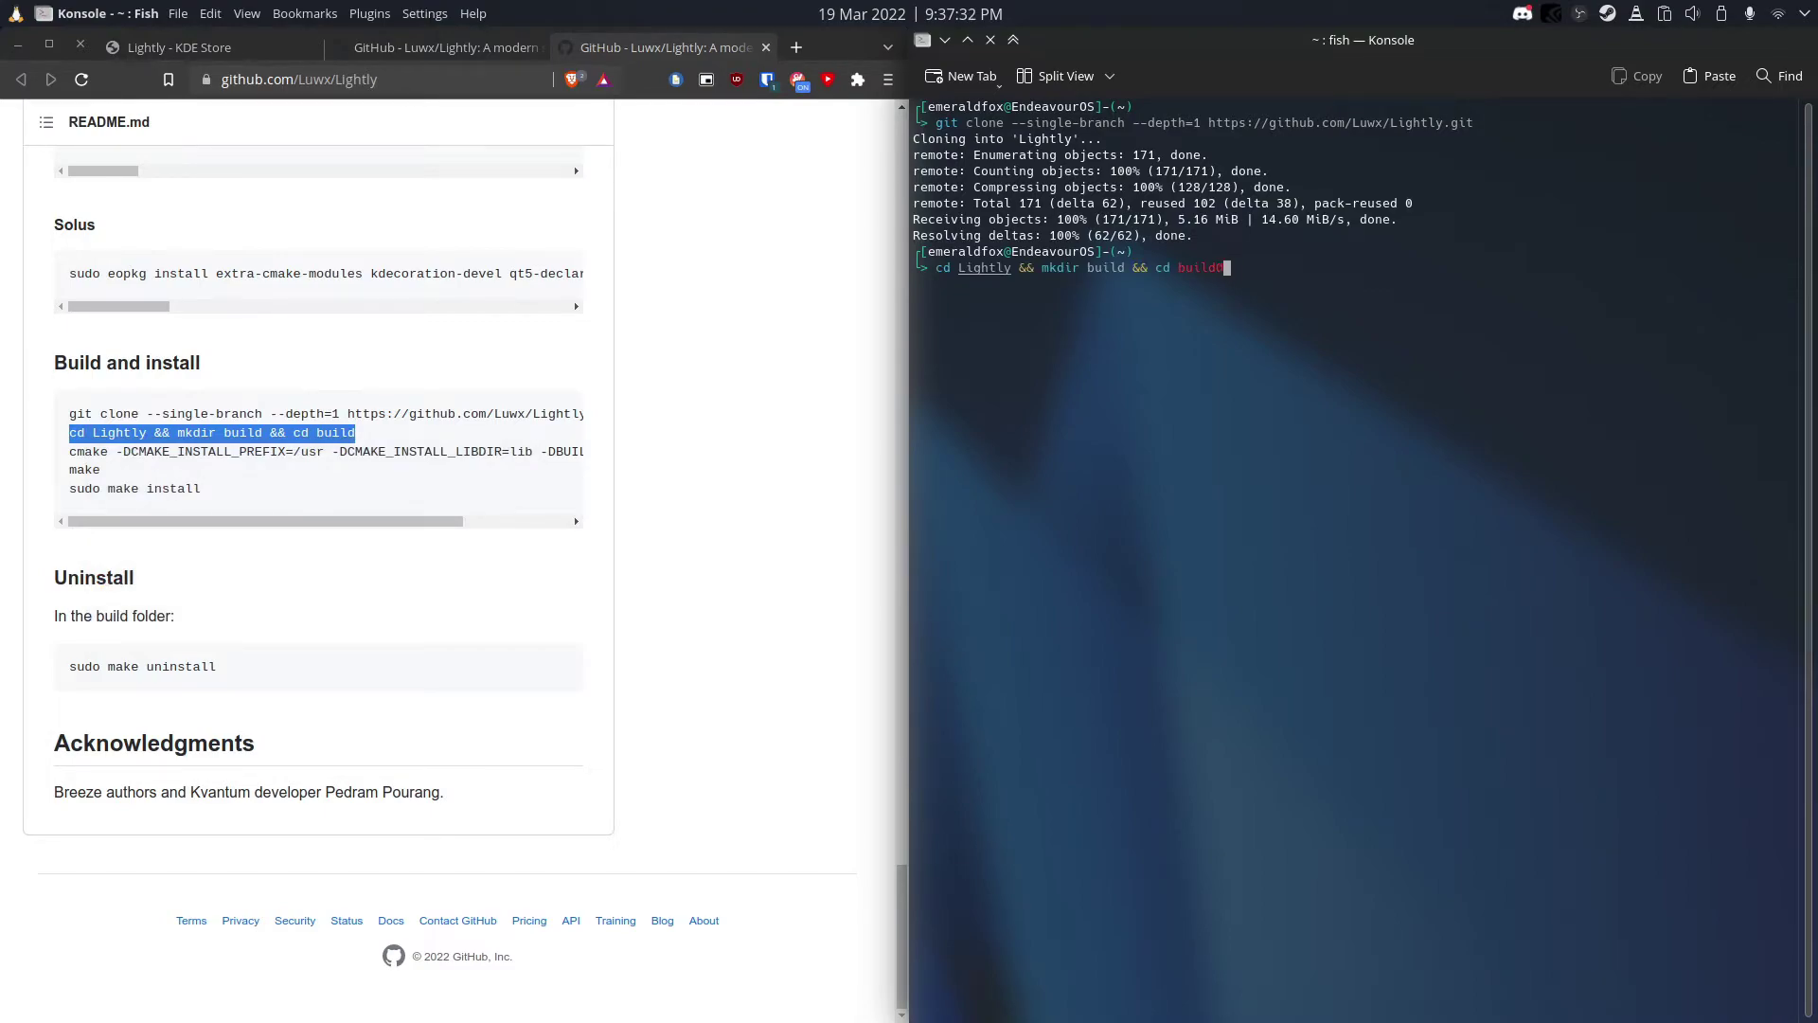
key("Return")
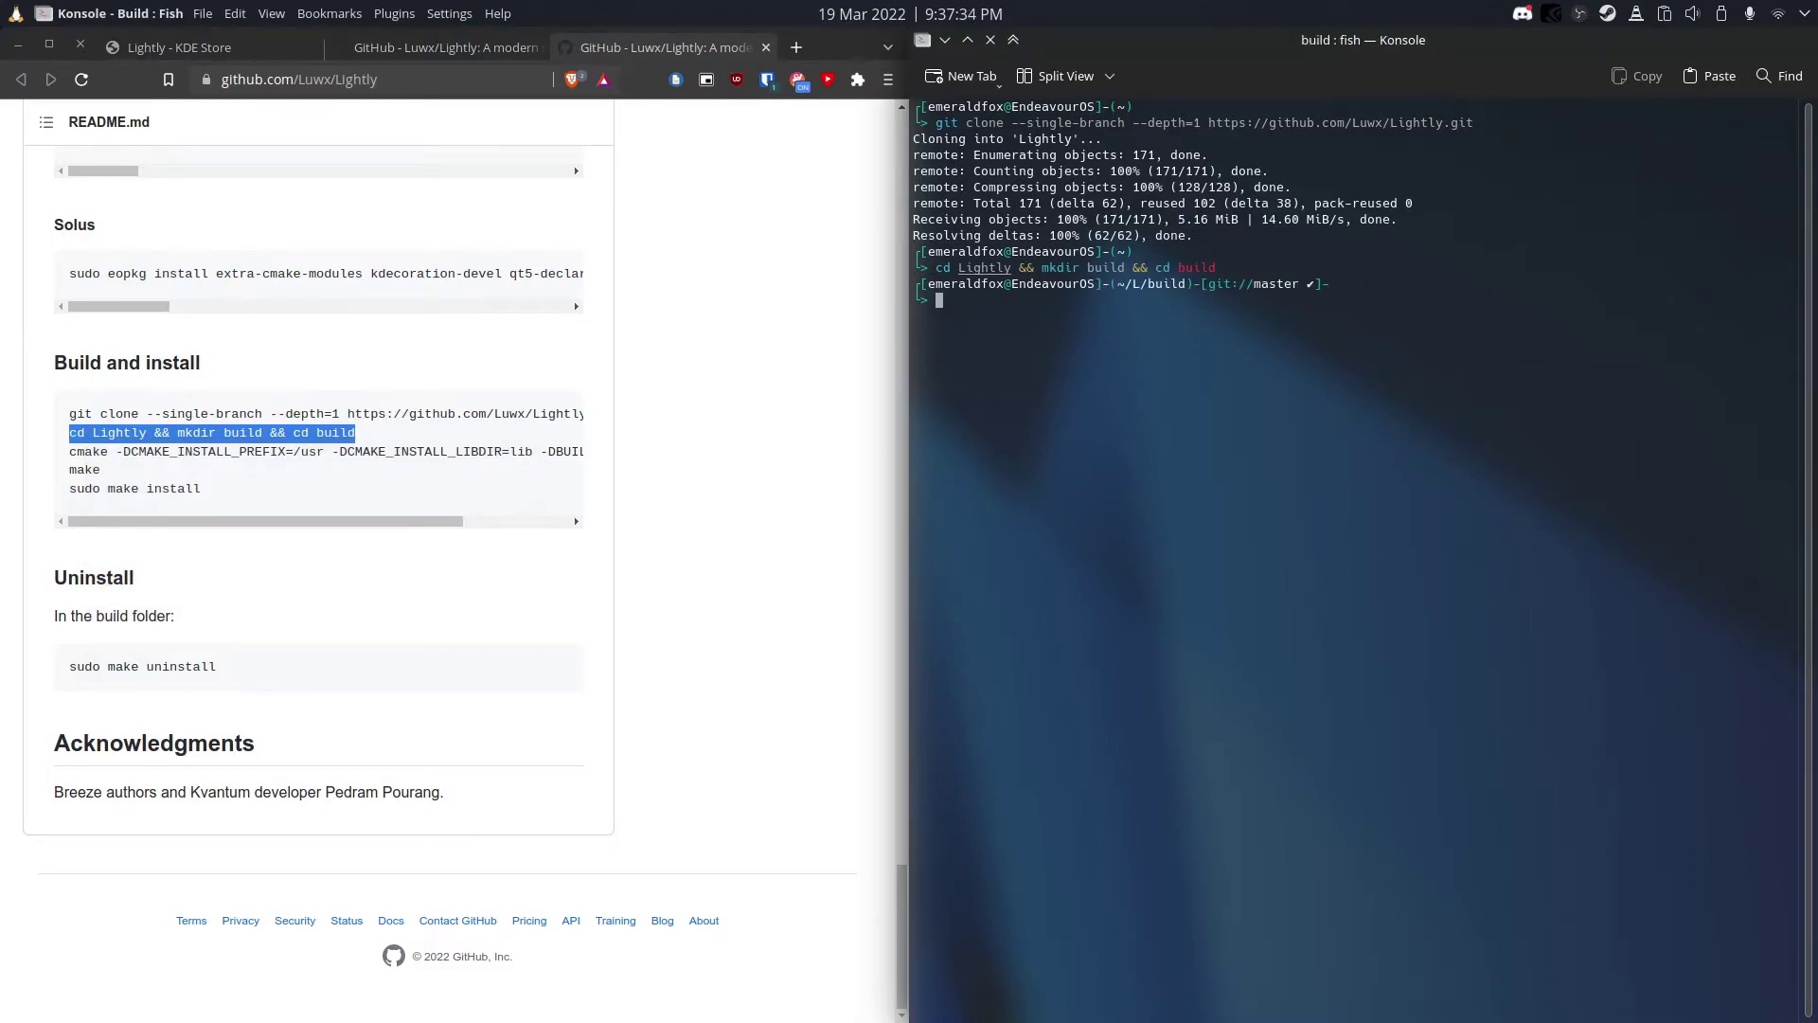
Copy the README's cmake configure command into Konsole and run it in the build folder
left_click_drag(59, 452, 568, 451)
right_click(559, 453)
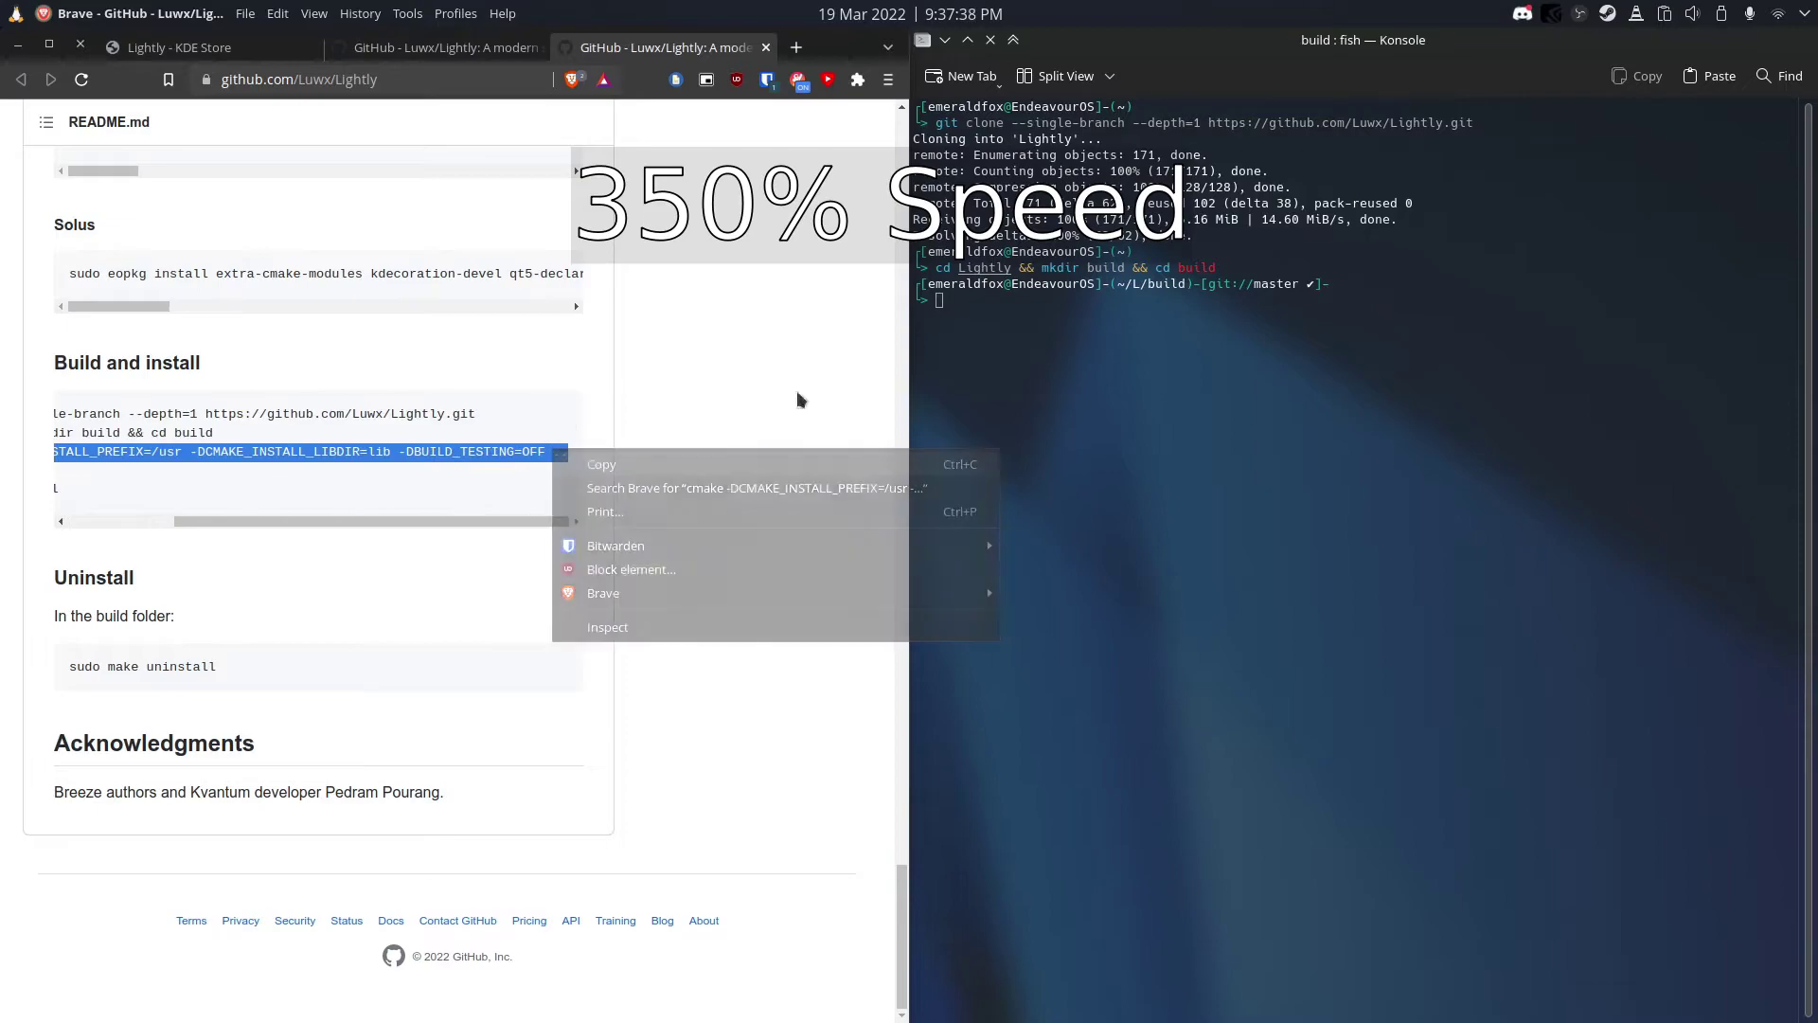
left_click(601, 464)
left_click(1080, 301)
type("cmake -DCMAKE_INSTALL_PREFIX=/usr -DCMAKE_INSTALL_LIBDIR=lib -DBUILD_TESTING=OFF ..")
key("Return")
Compile the Lightly sources with make until the build reaches 100%
left_click_drag(91, 470, 101, 469)
left_click(1217, 788)
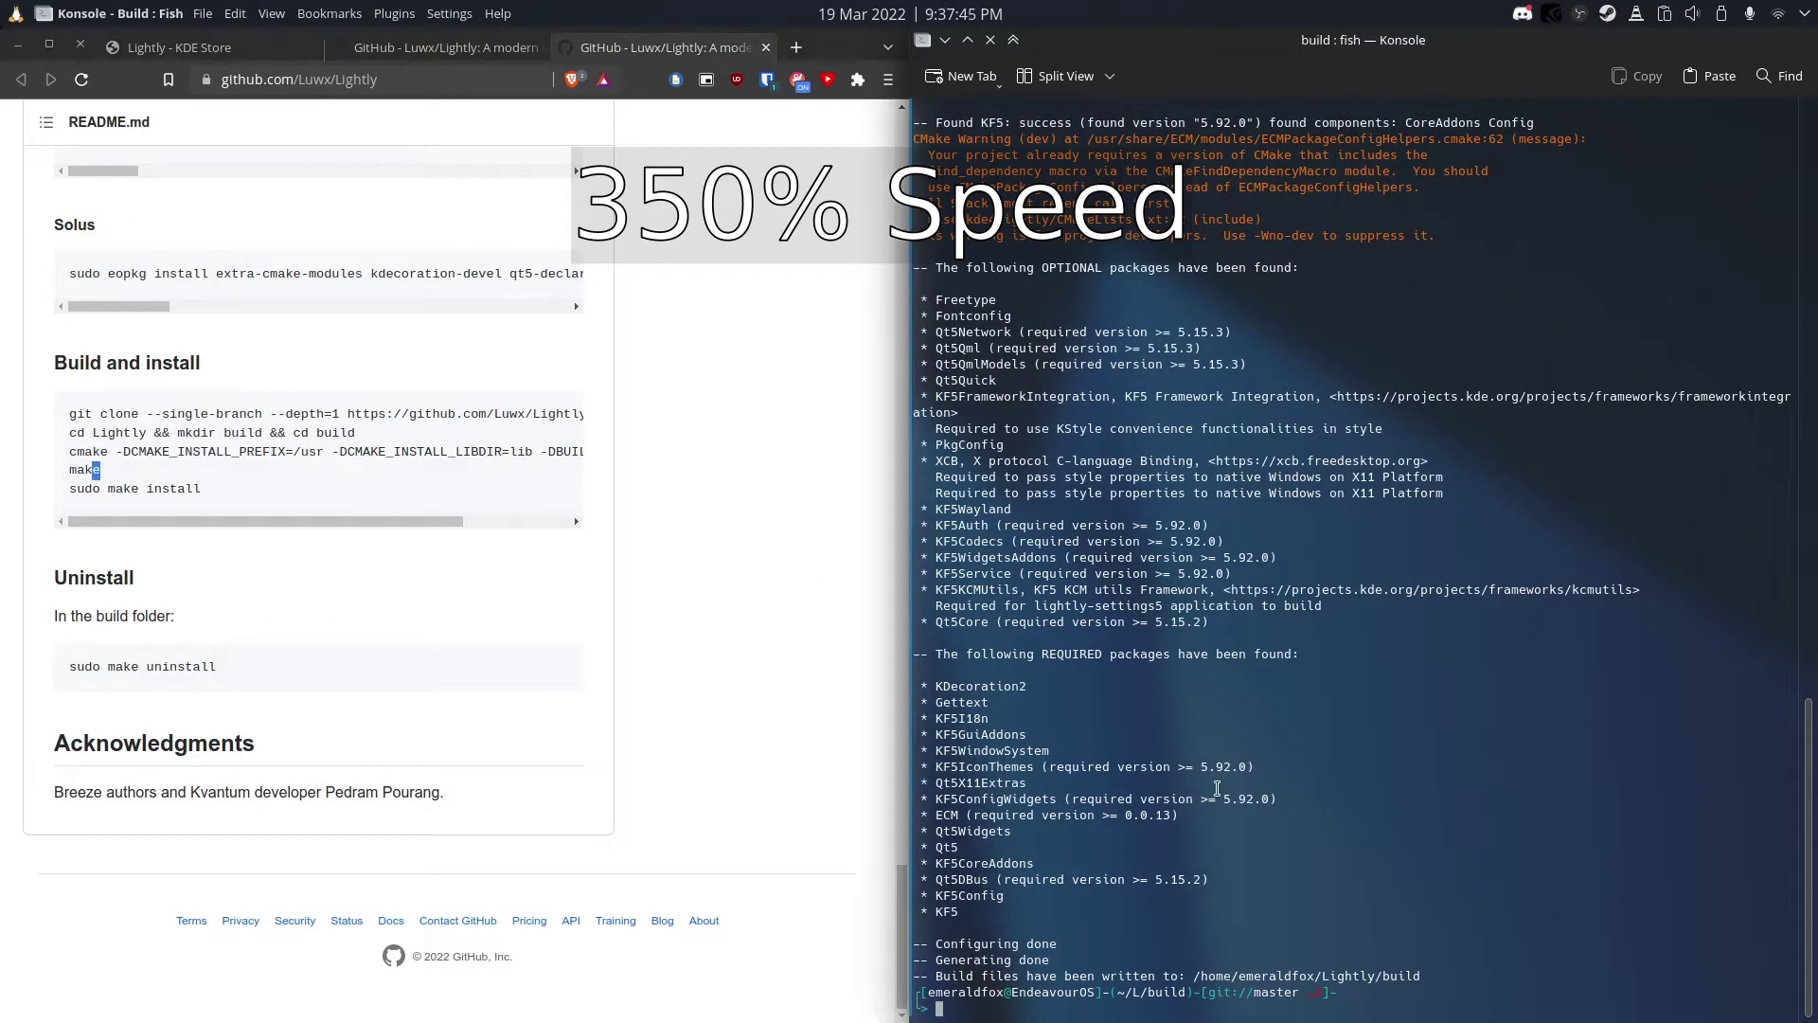
type("make")
key("Return")
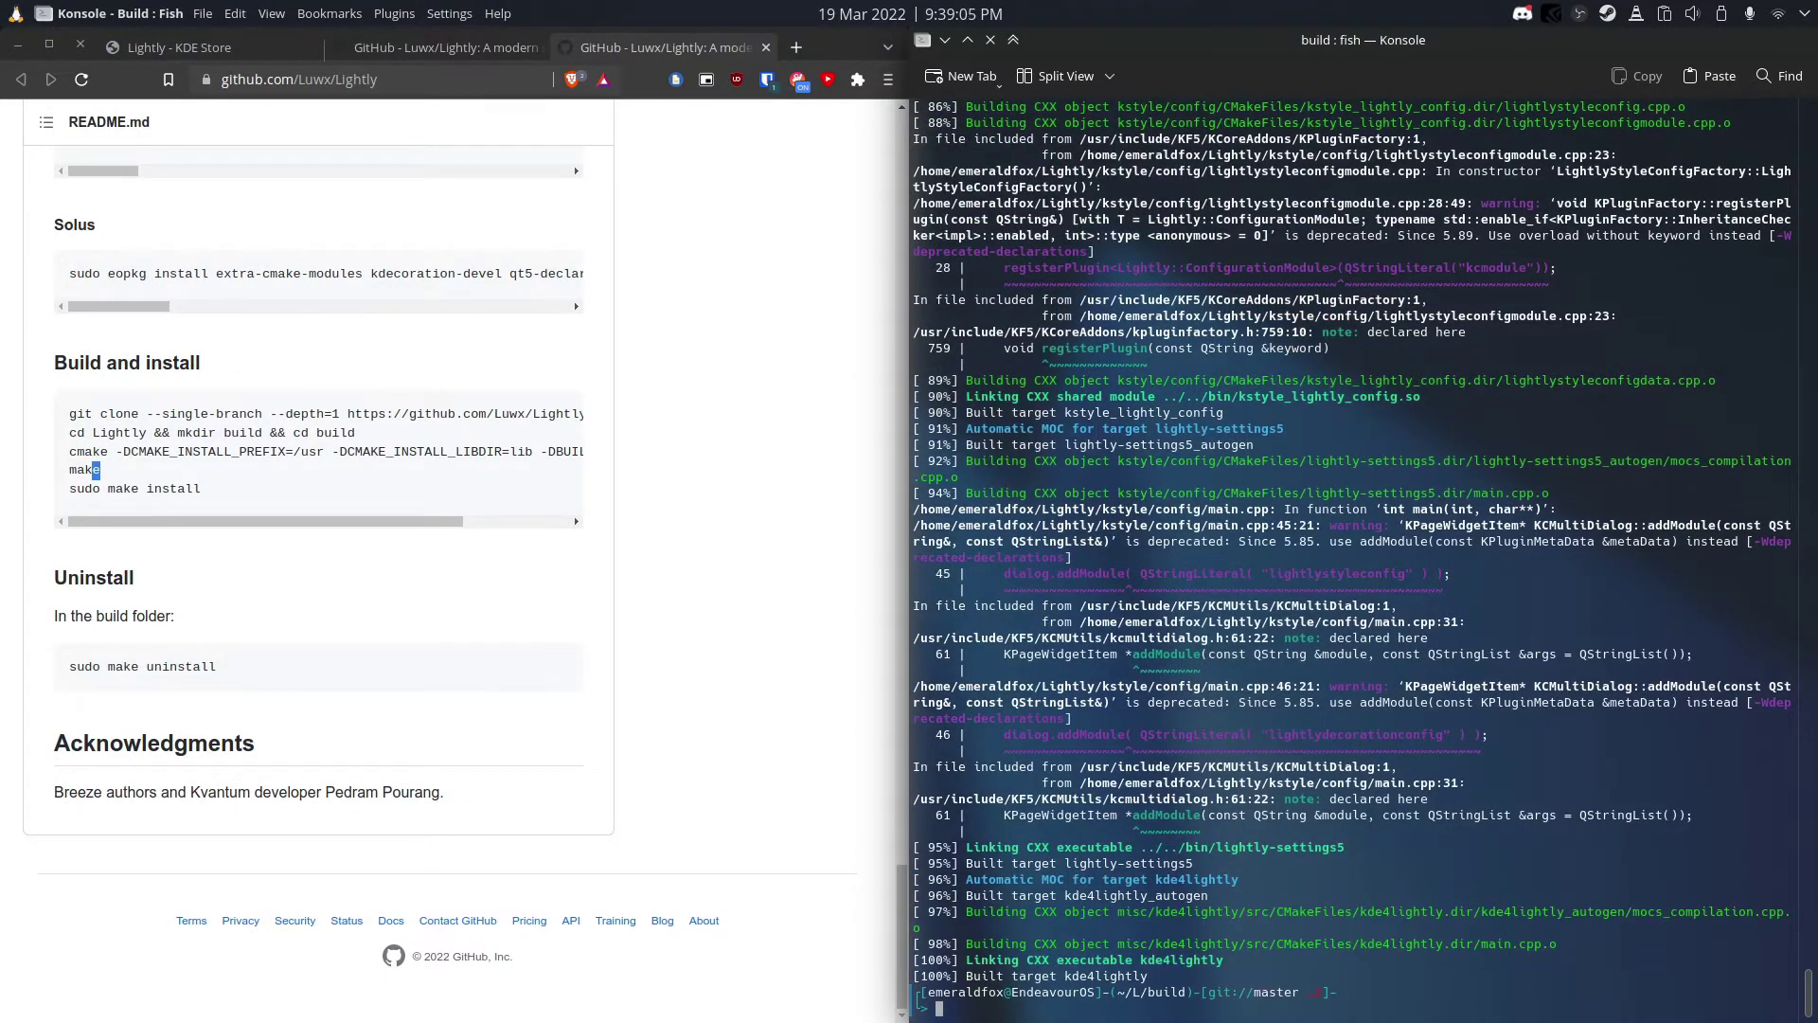
Install Lightly with sudo make install and the password, then hide the browser to reveal the desktop
type("s")
type("udo make install")
key("Return")
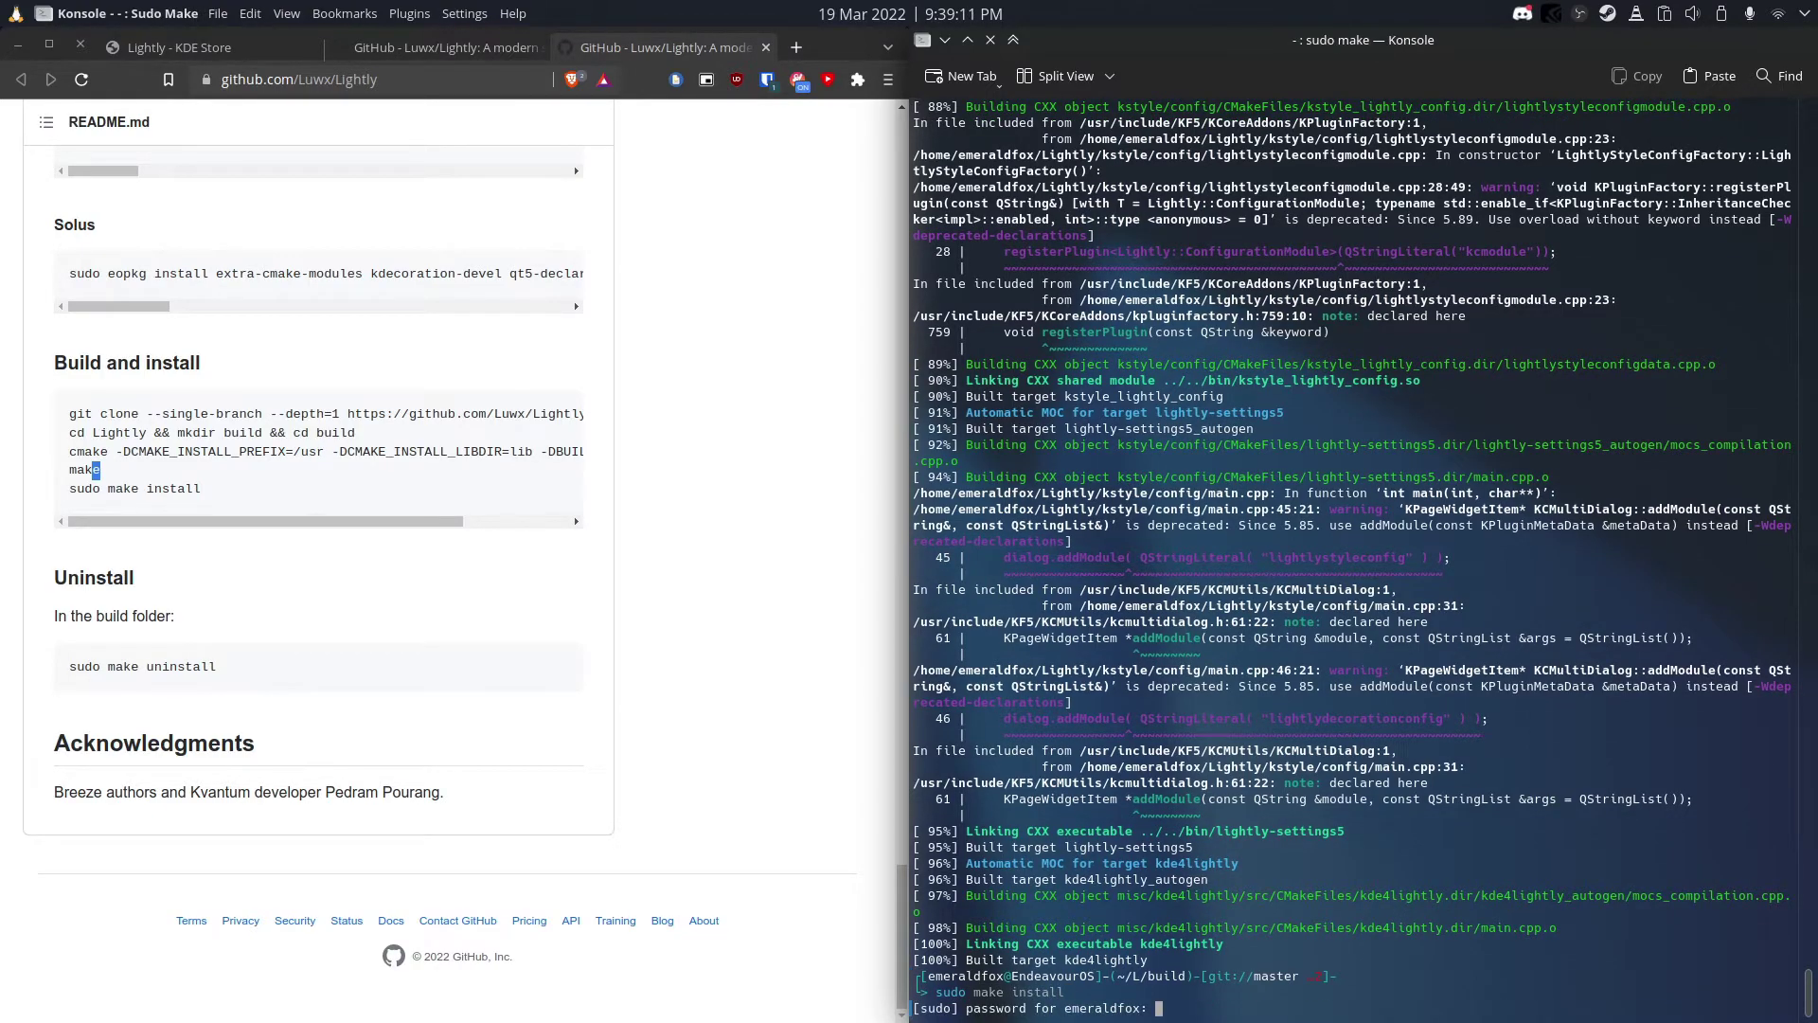
key("Return")
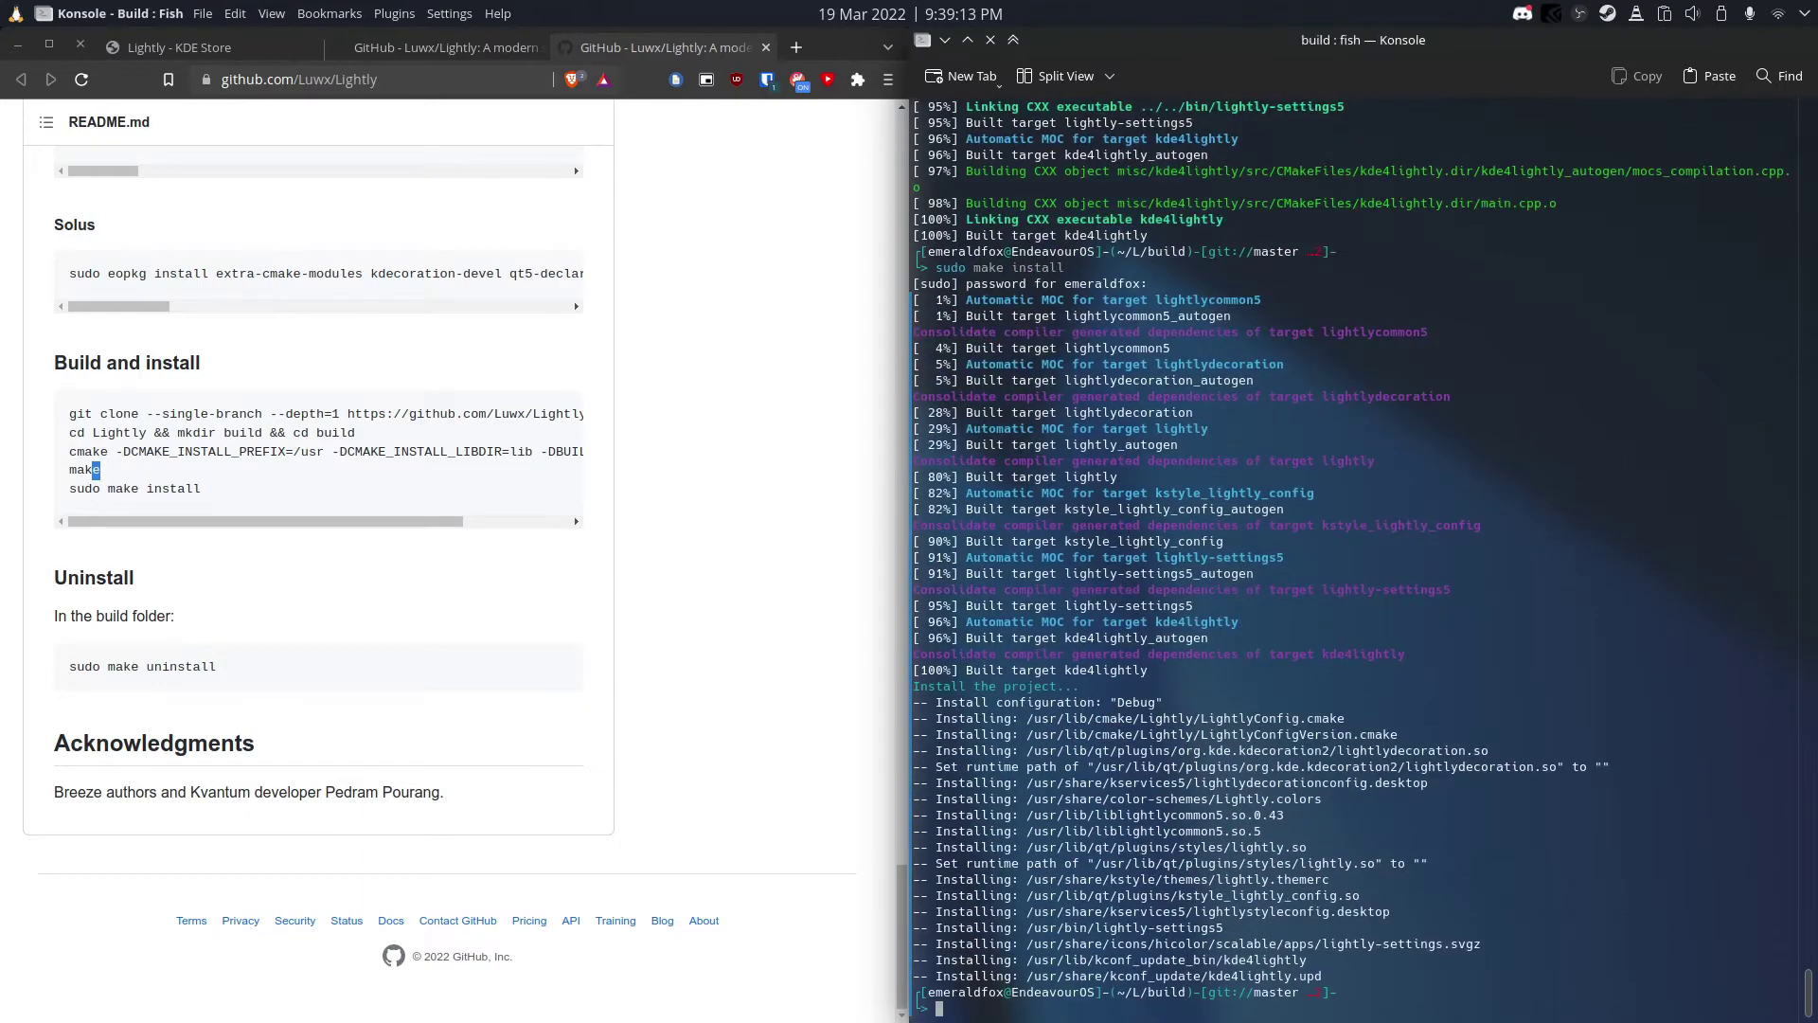
left_click(18, 45)
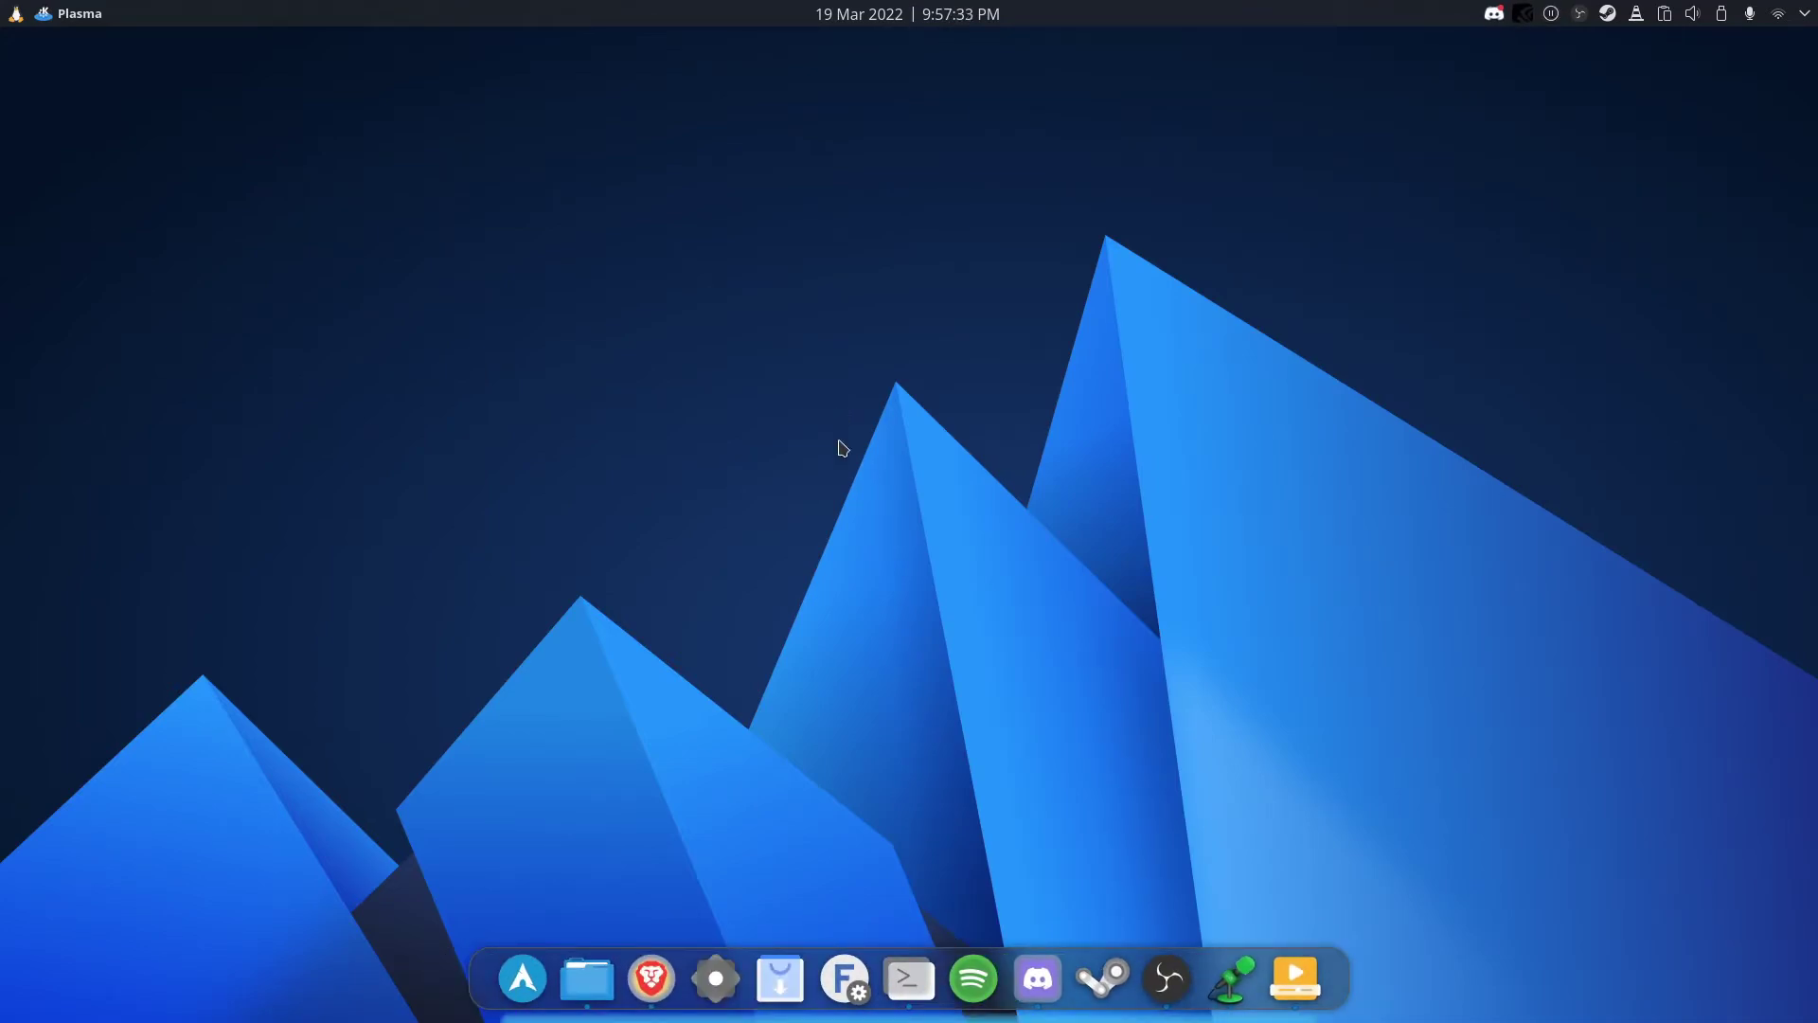
In System Settings > Appearance, select and apply Lightly as the Application Style
left_click(716, 975)
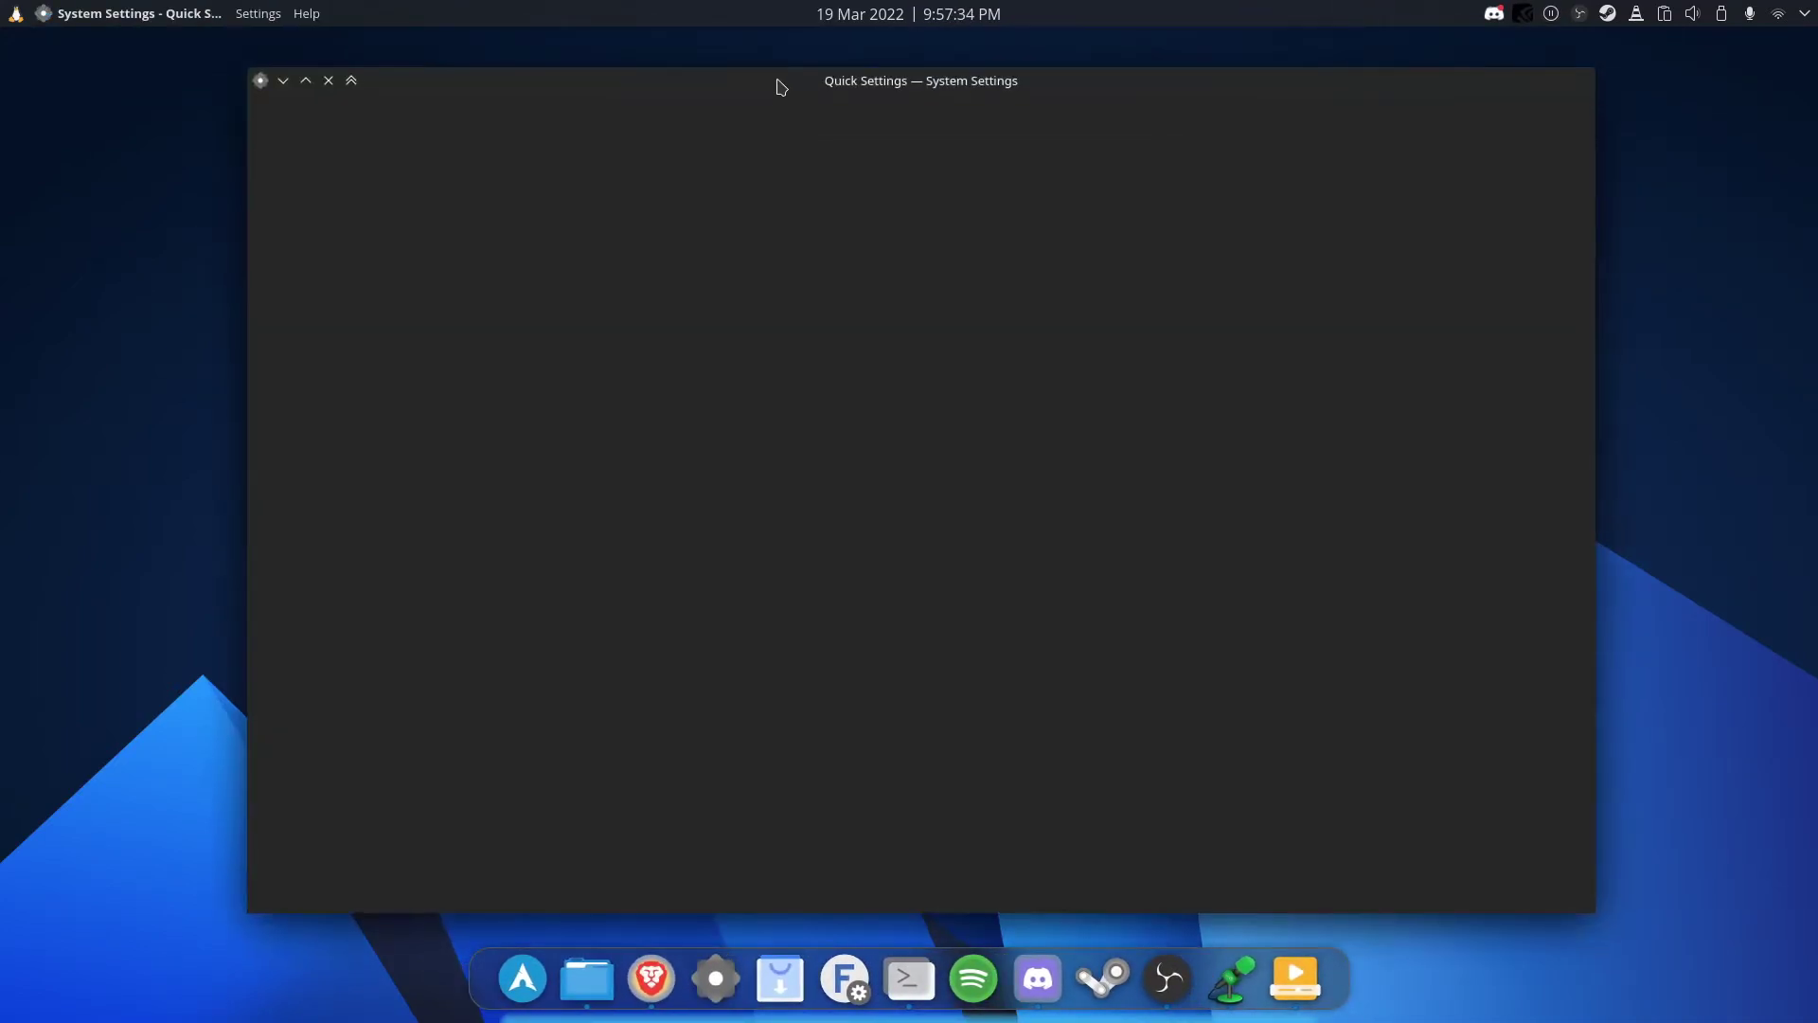
left_click(409, 159)
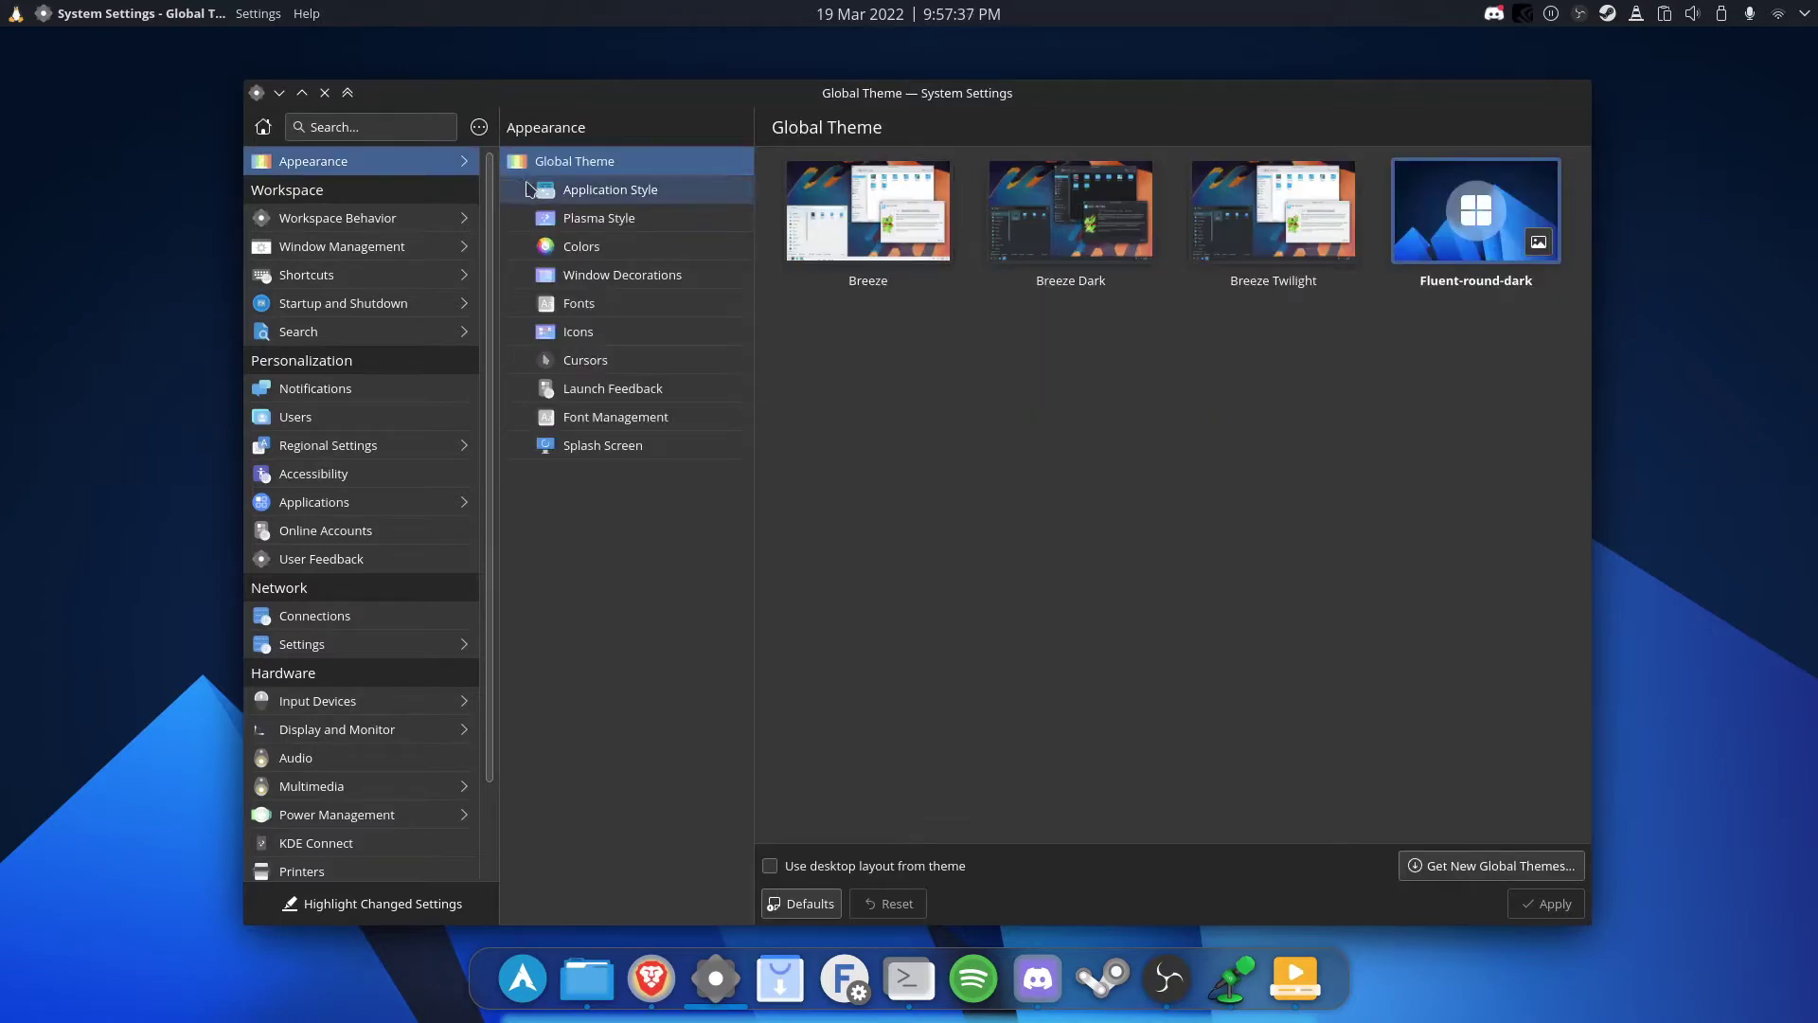
left_click(610, 190)
scroll(962, 744, "down", 2)
left_click(961, 744)
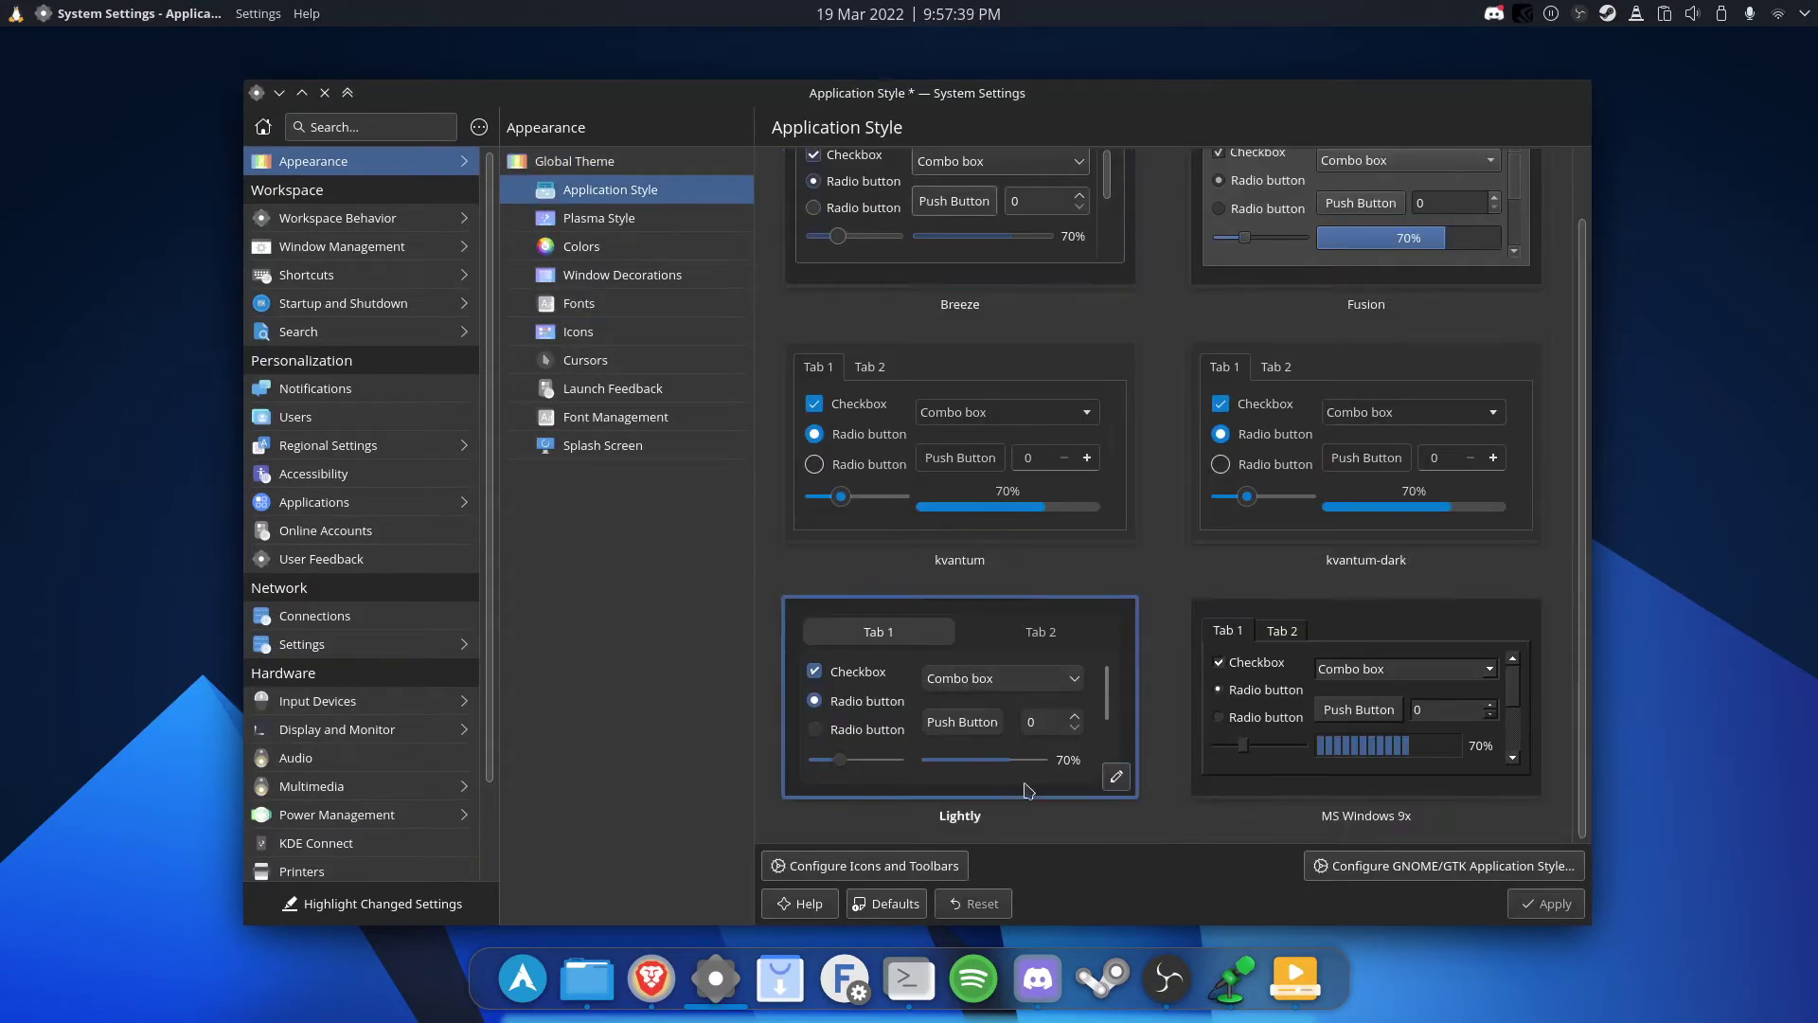
left_click(1544, 904)
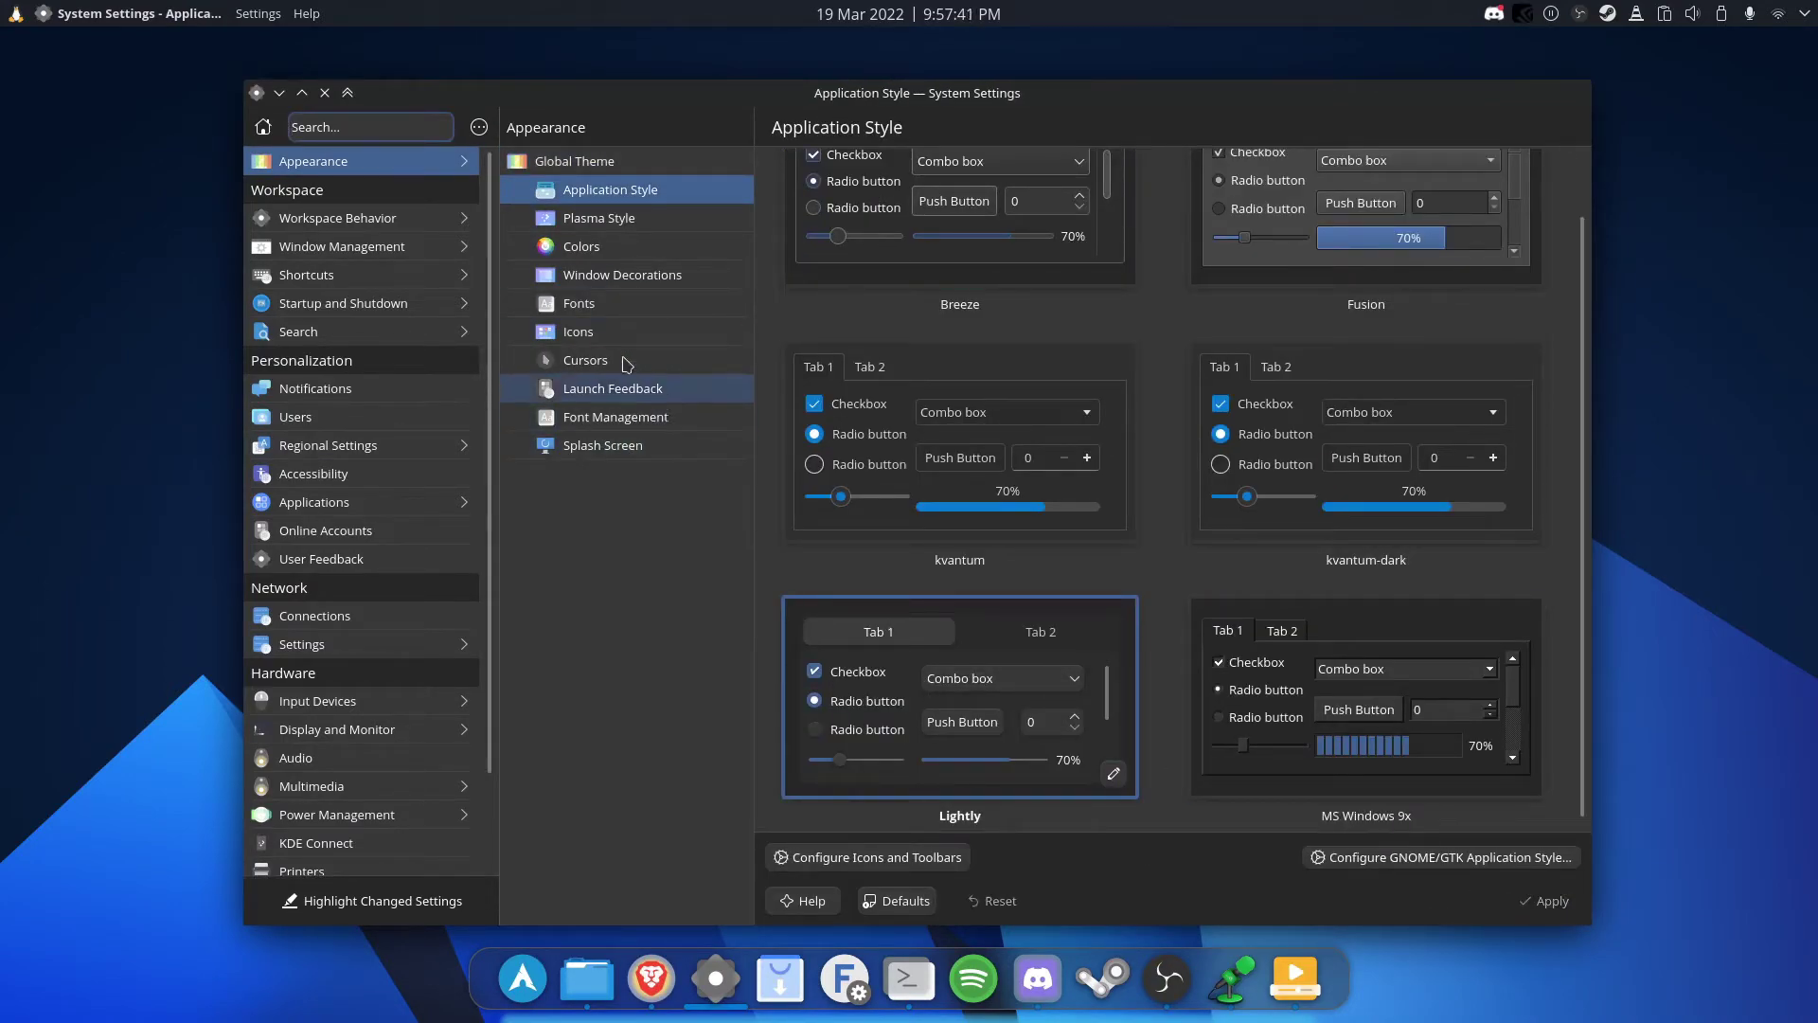
Apply Lightly as the Window Decoration, then open the Lightly application style's configuration options
left_click(577, 274)
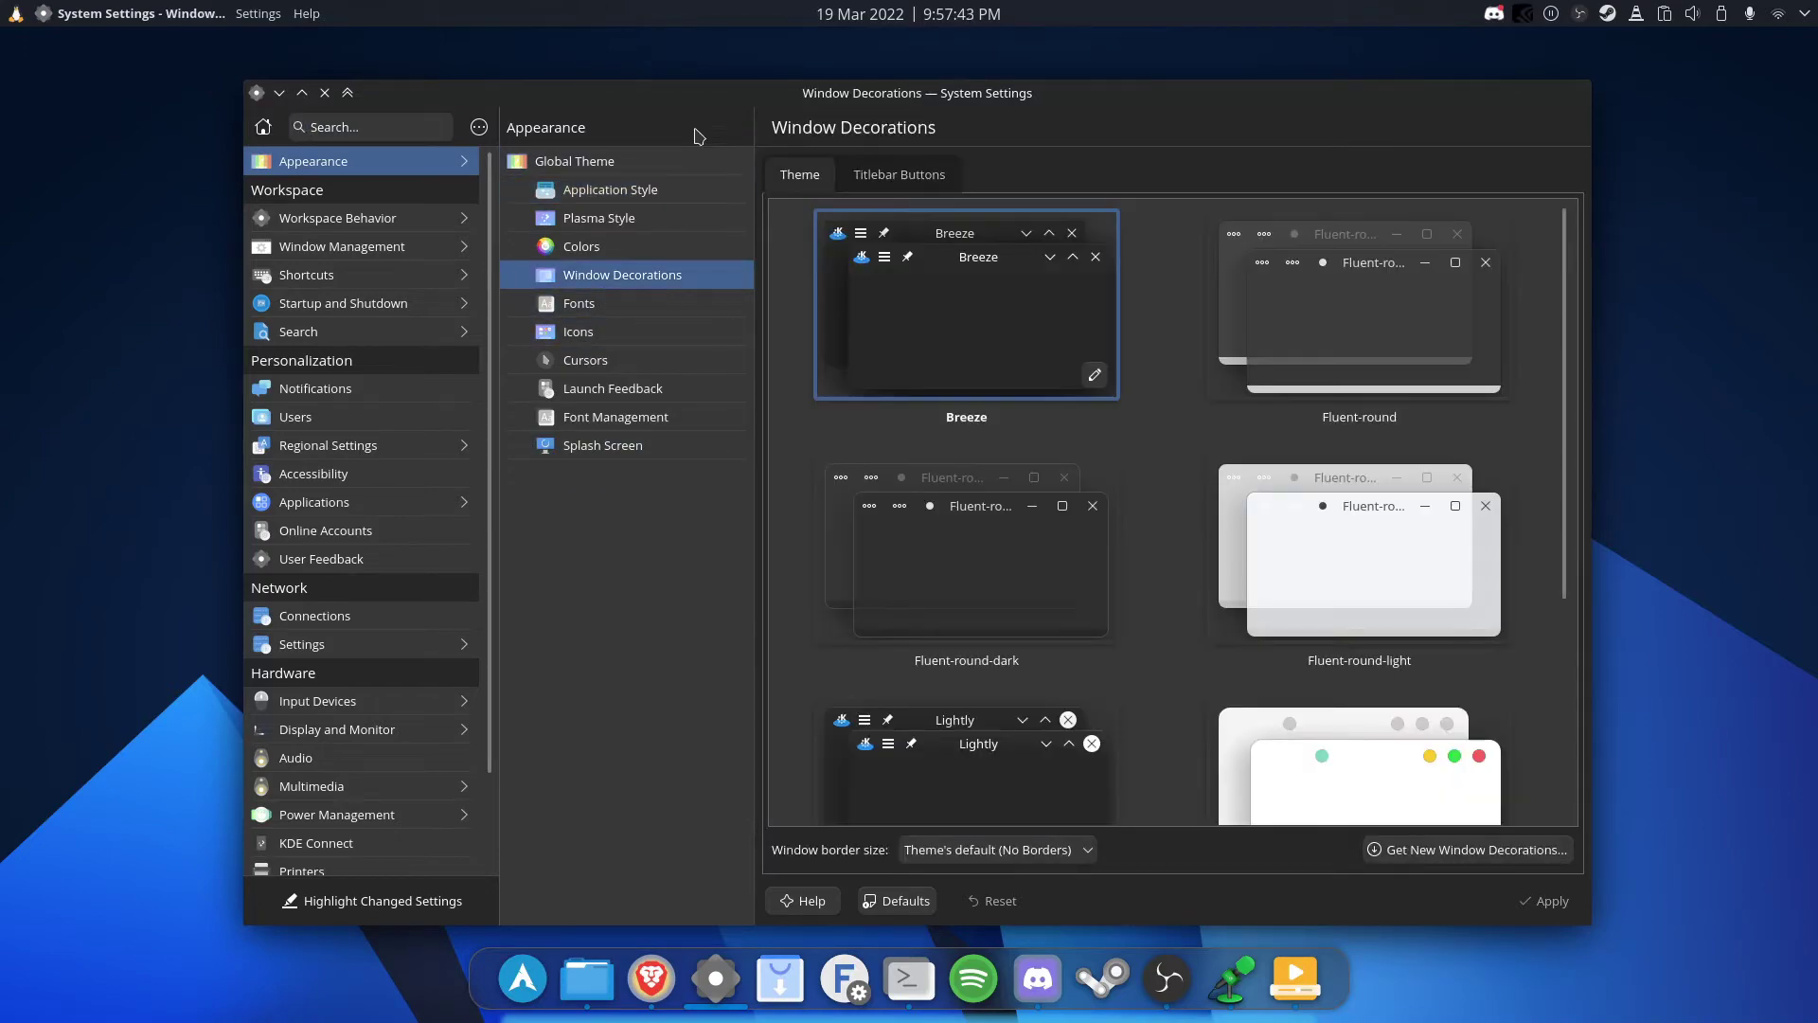
scroll(1072, 694, "down", 3)
left_click(985, 411)
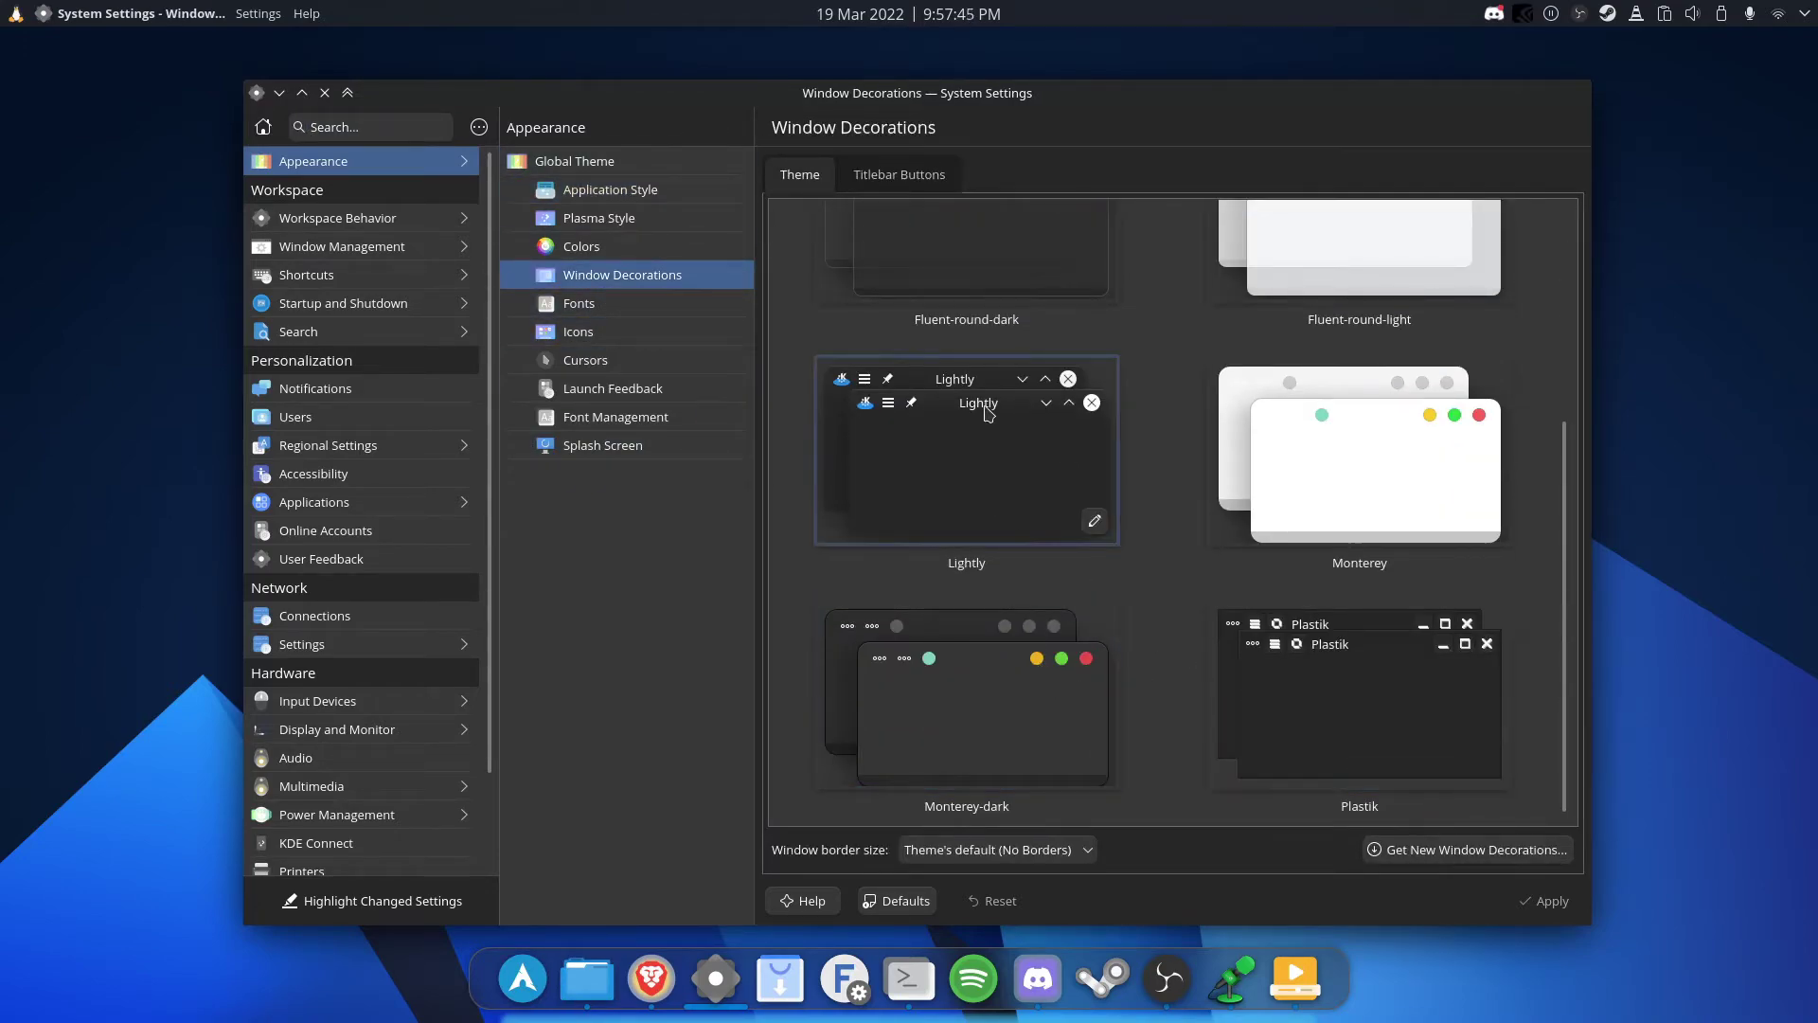
left_click(1549, 901)
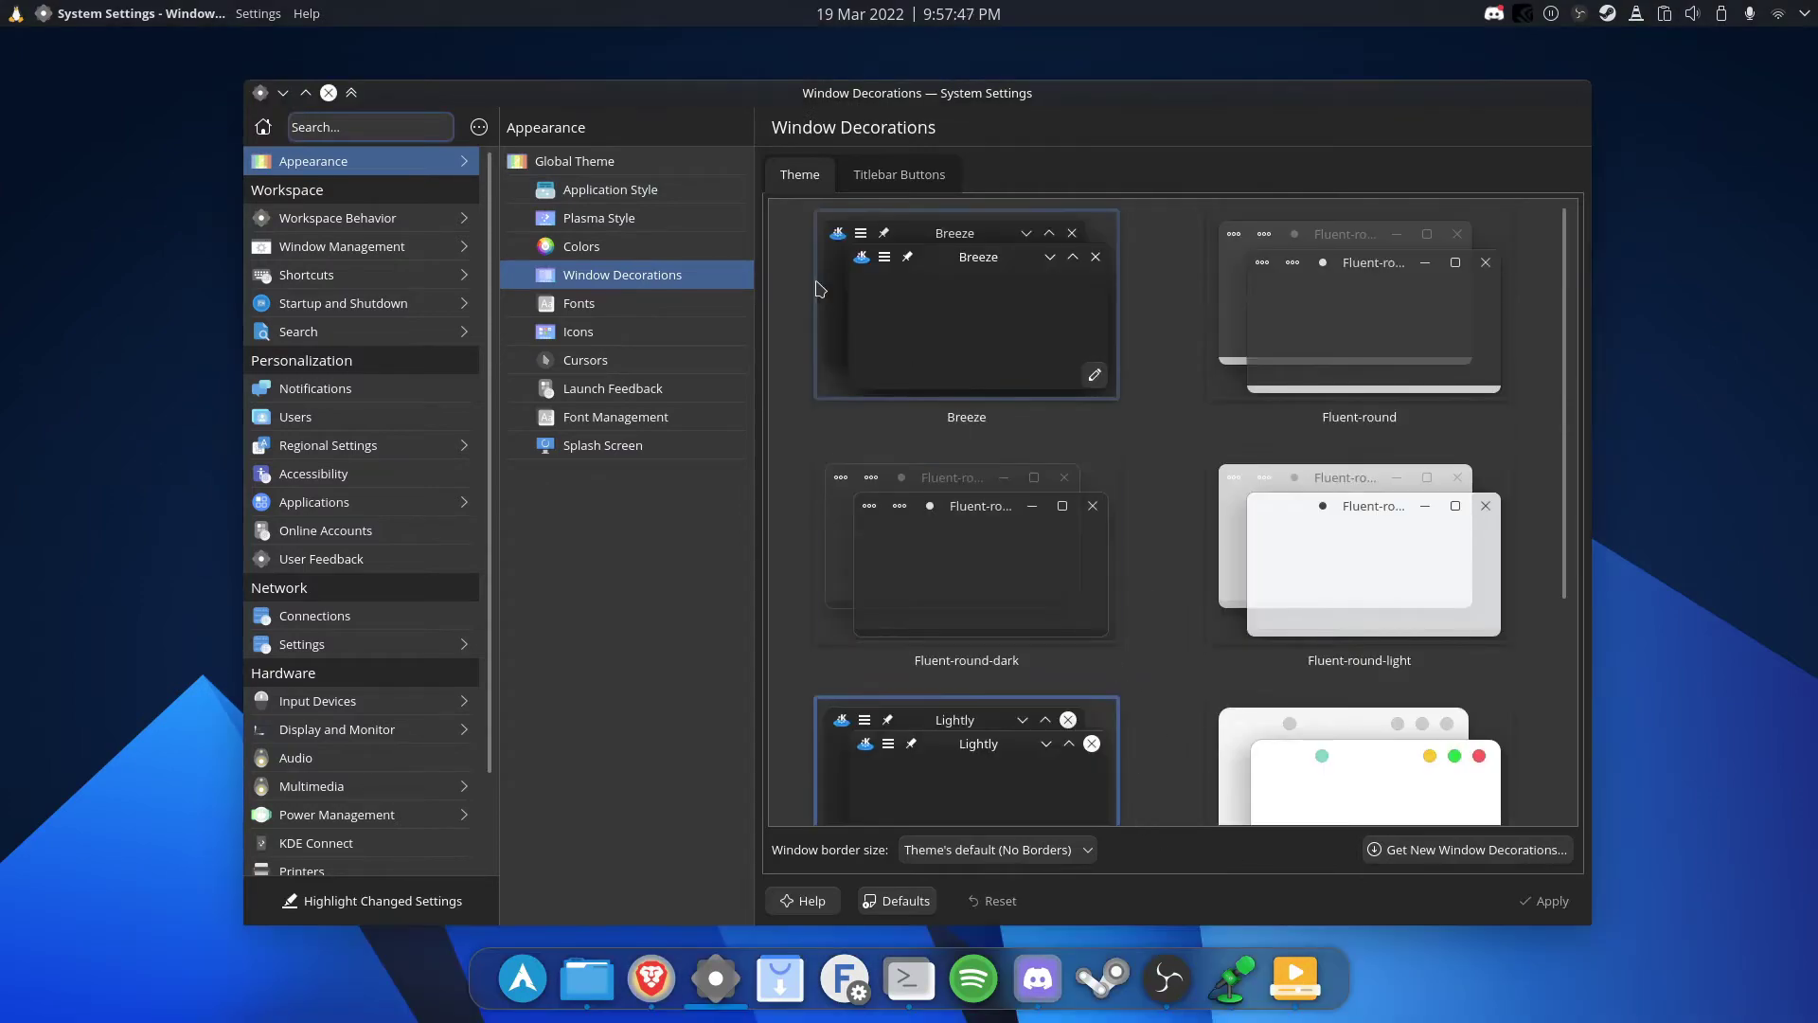
left_click(678, 192)
left_click(1114, 763)
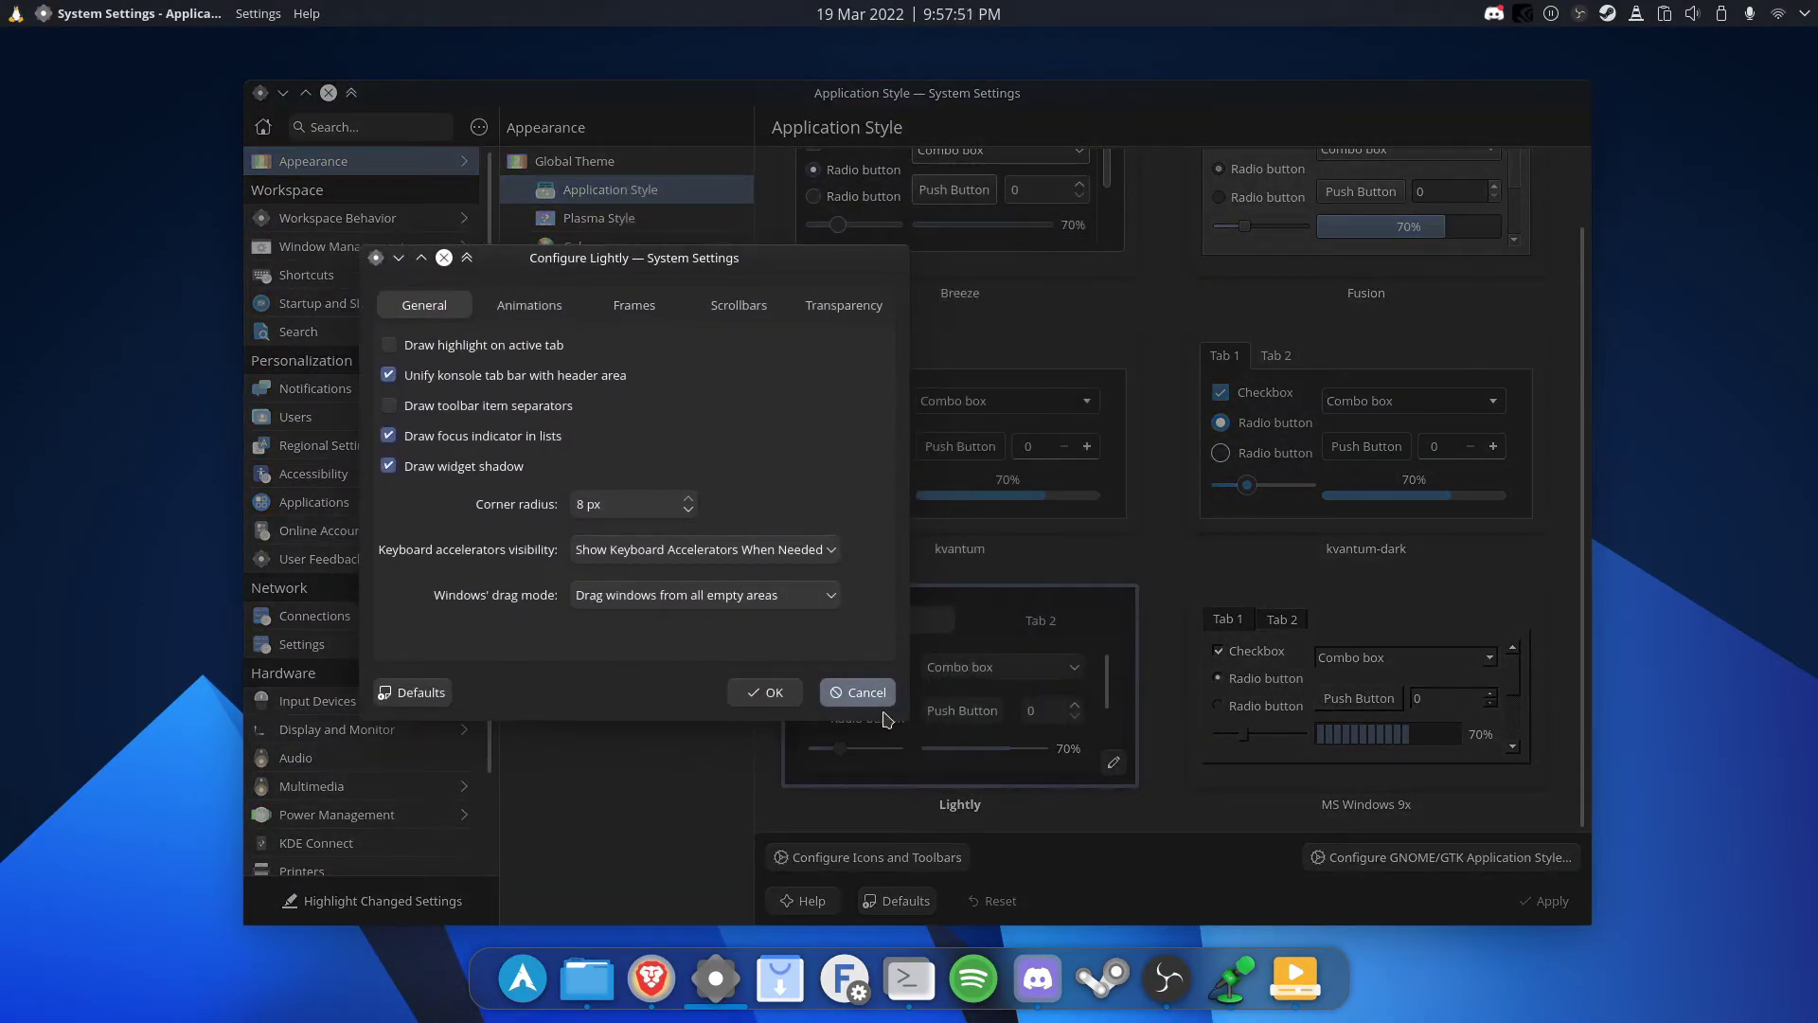
left_click_drag(906, 719, 1580, 615)
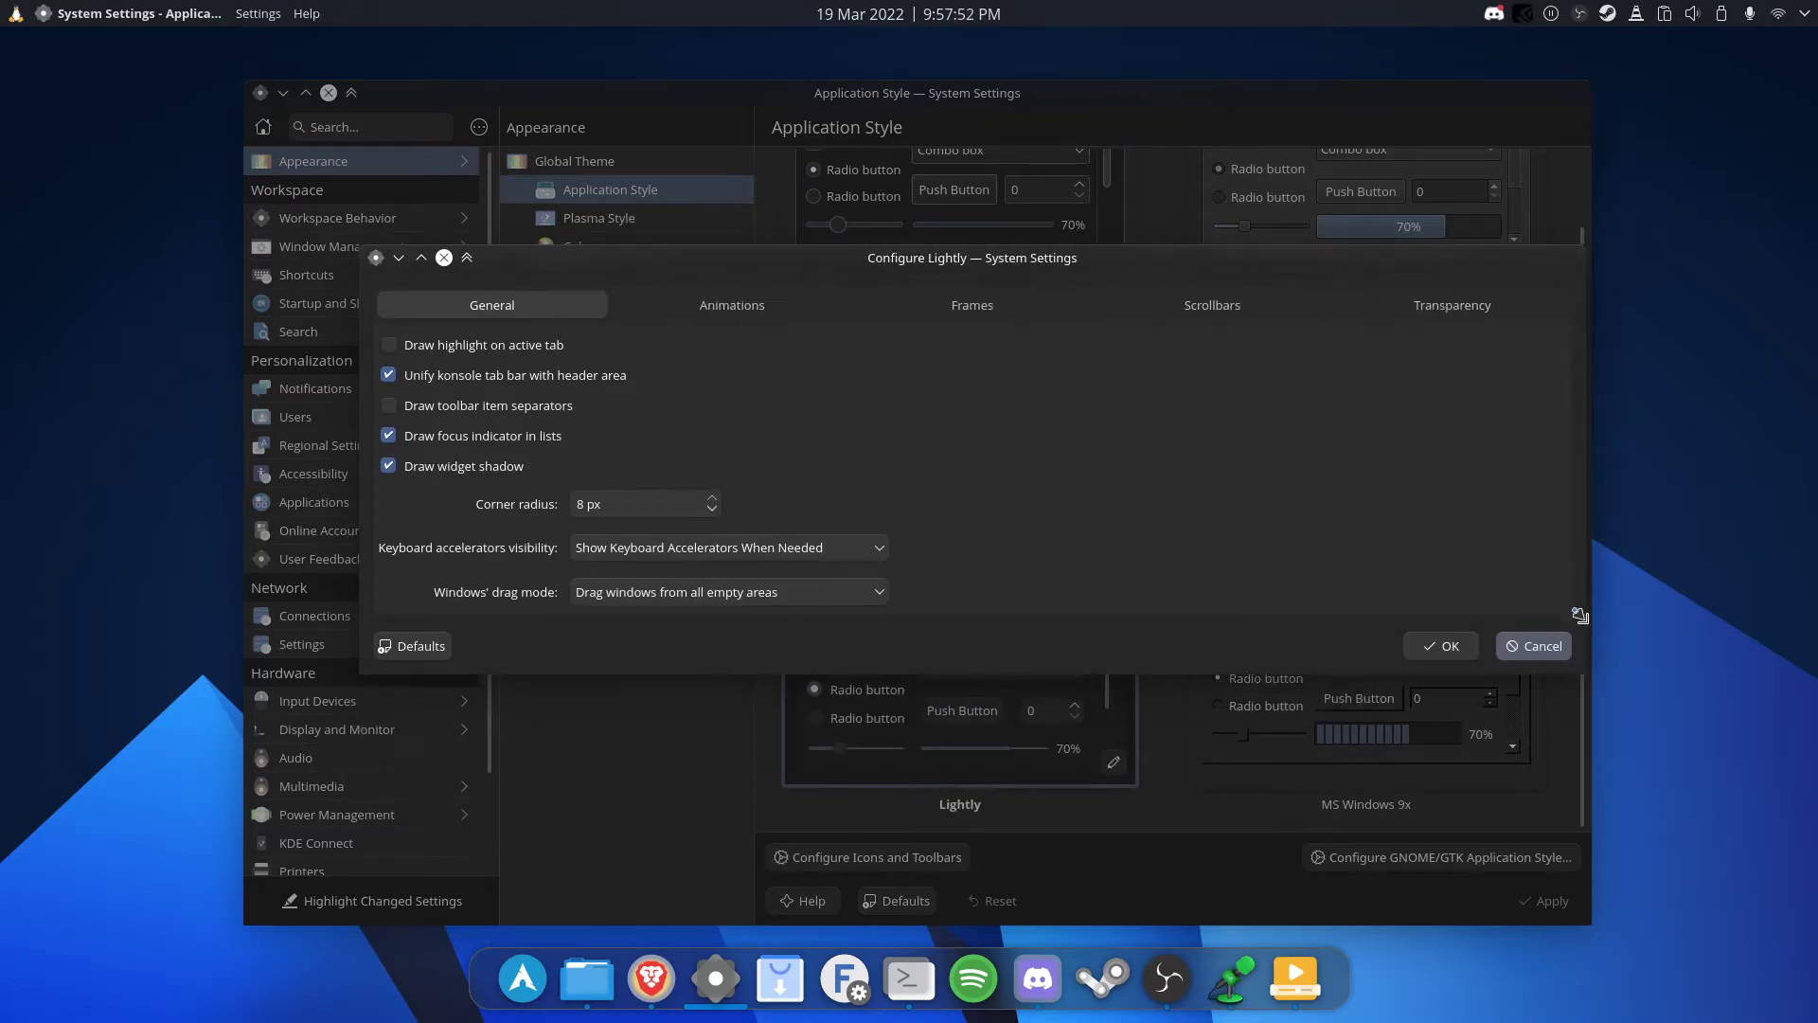
left_click(734, 318)
left_click(511, 305)
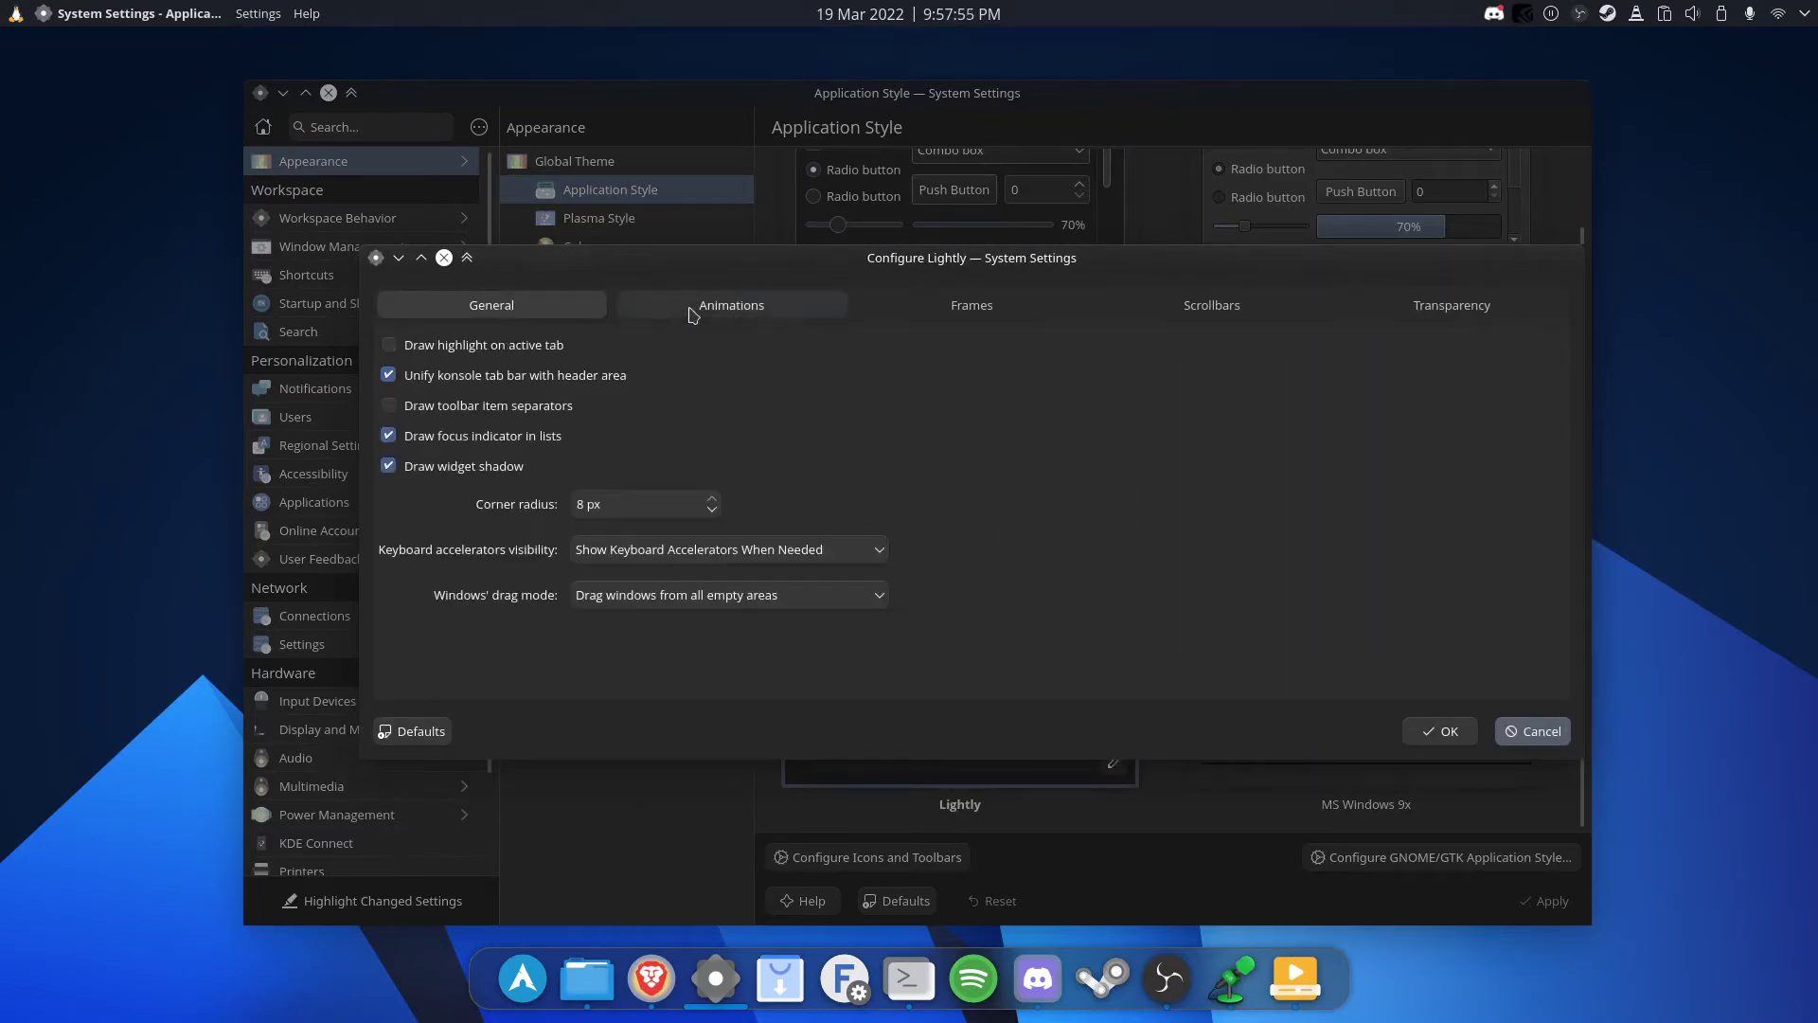
left_click(975, 305)
left_click(1219, 305)
left_click(1452, 305)
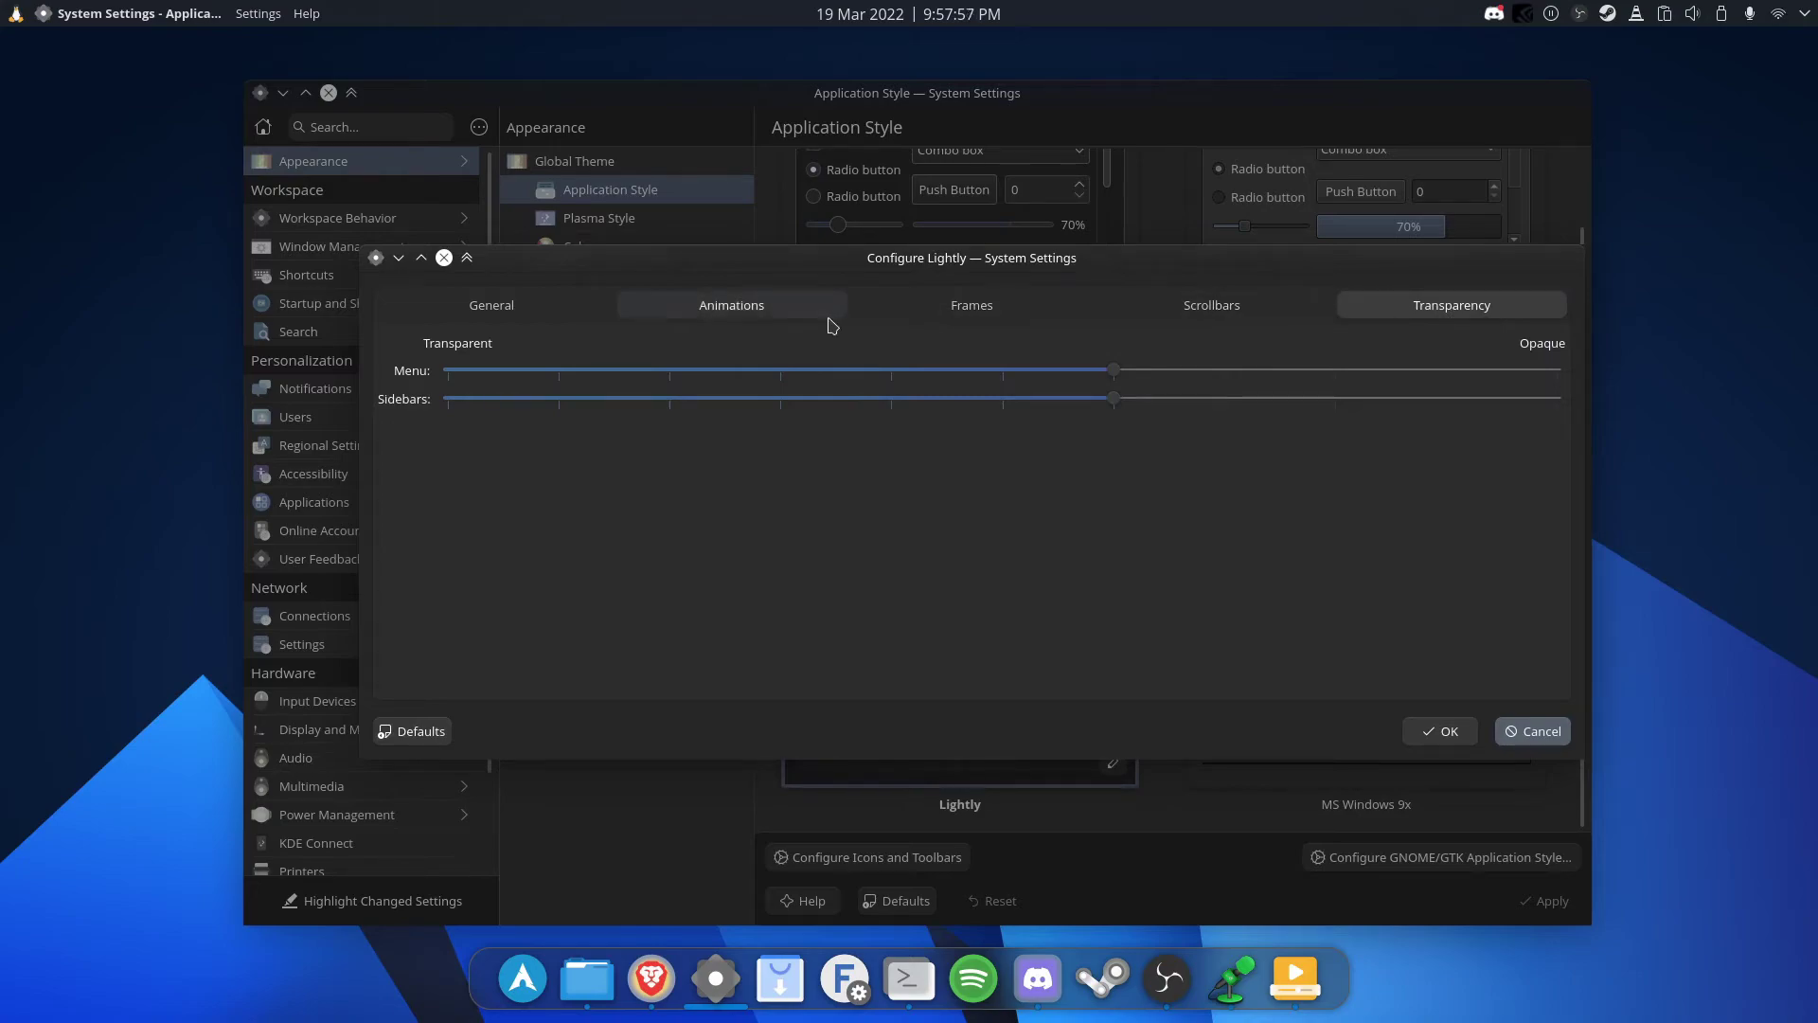
left_click(738, 310)
left_click(518, 308)
left_click(1525, 734)
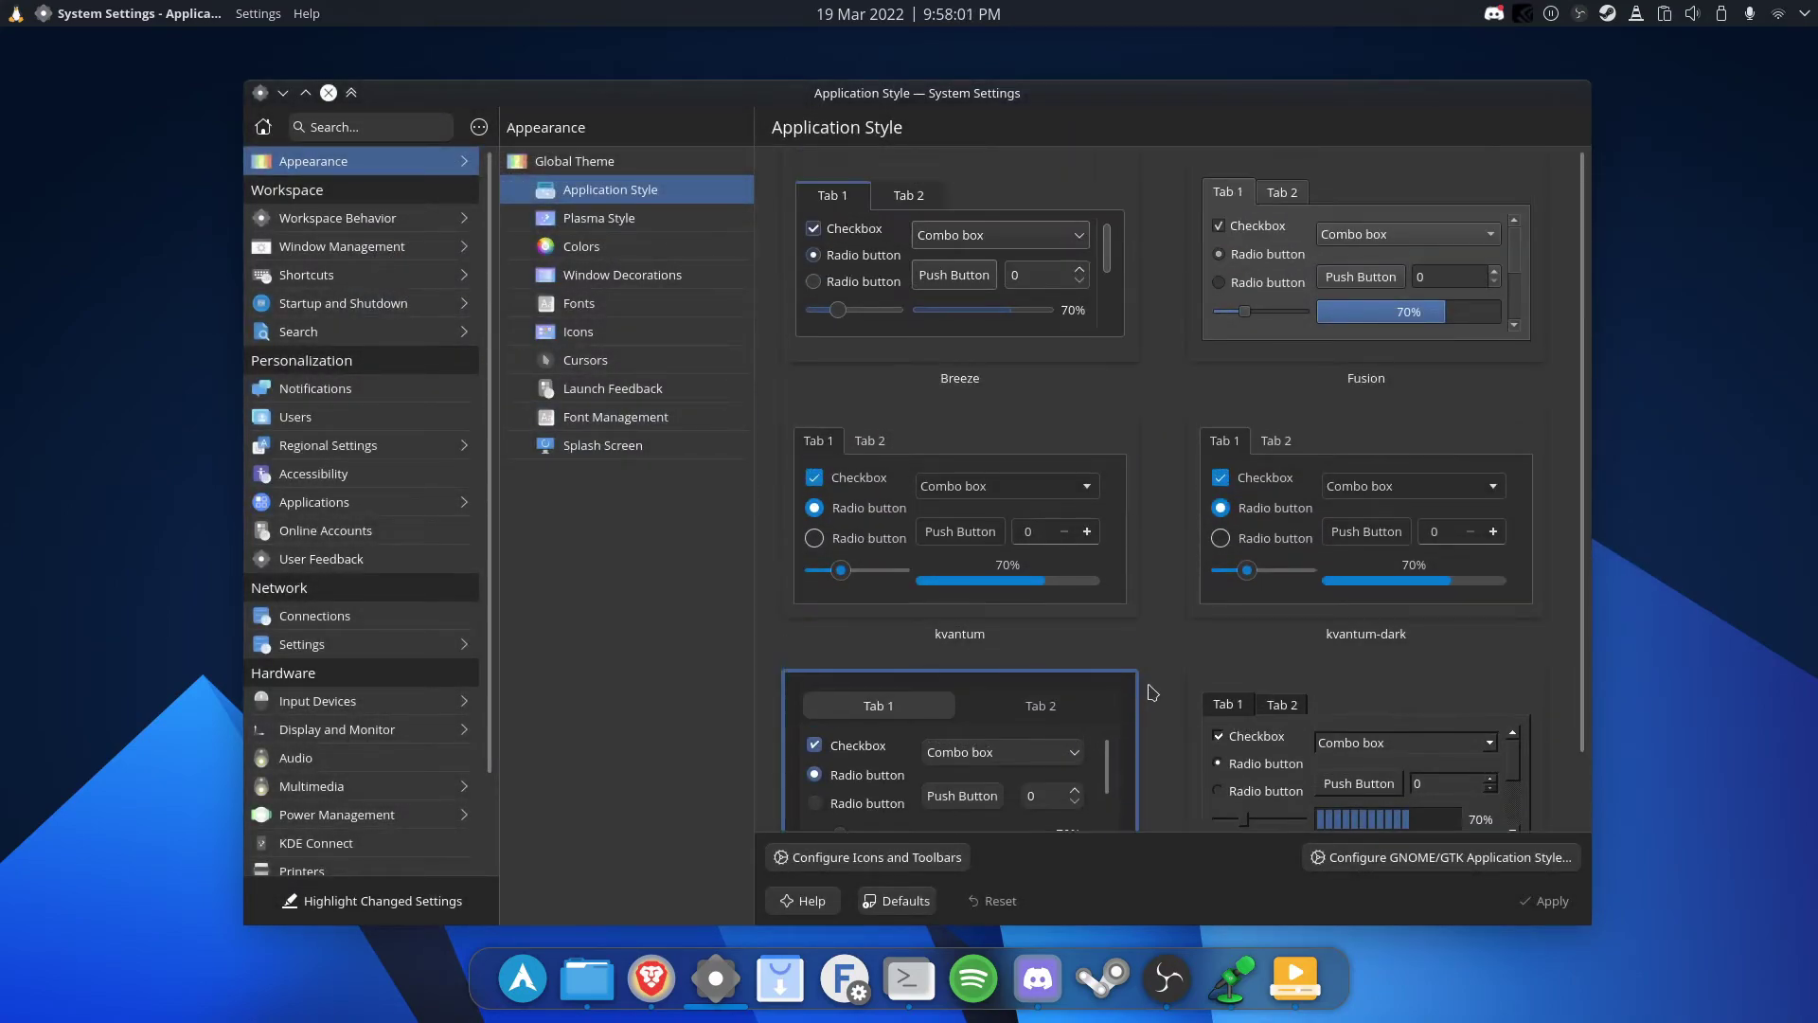
left_click_drag(492, 94, 457, 94)
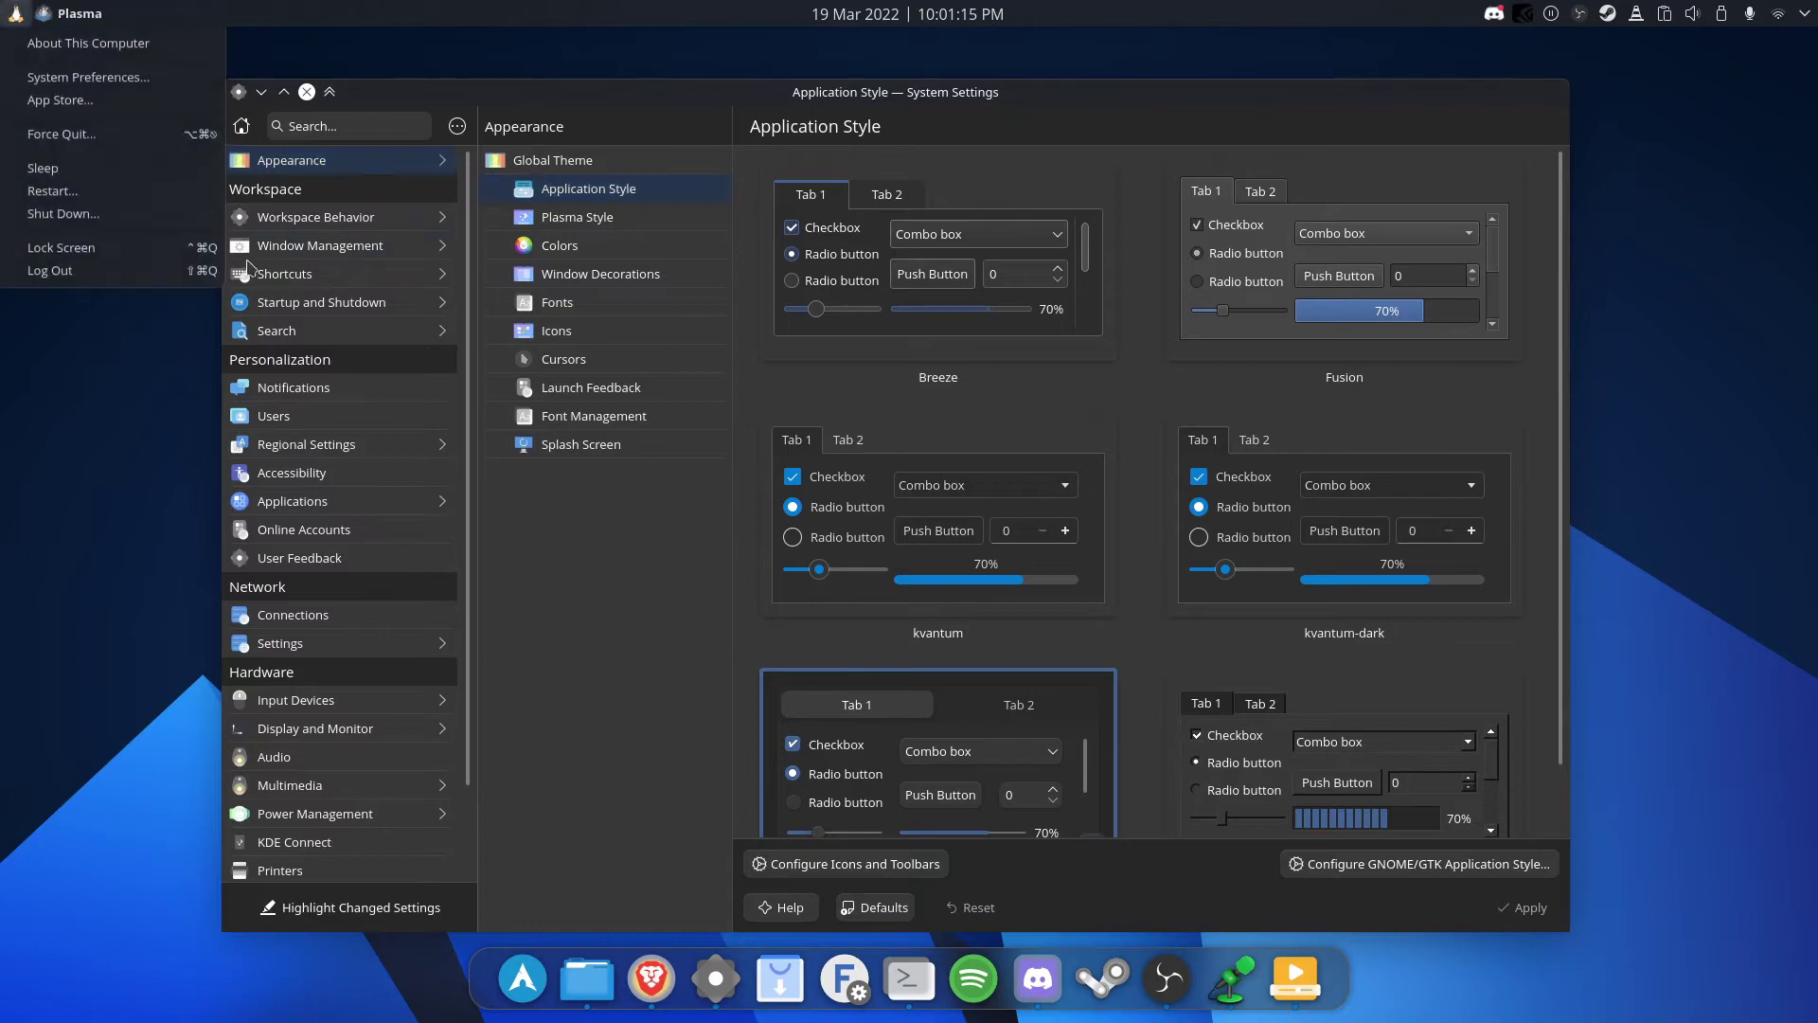
key("Escape")
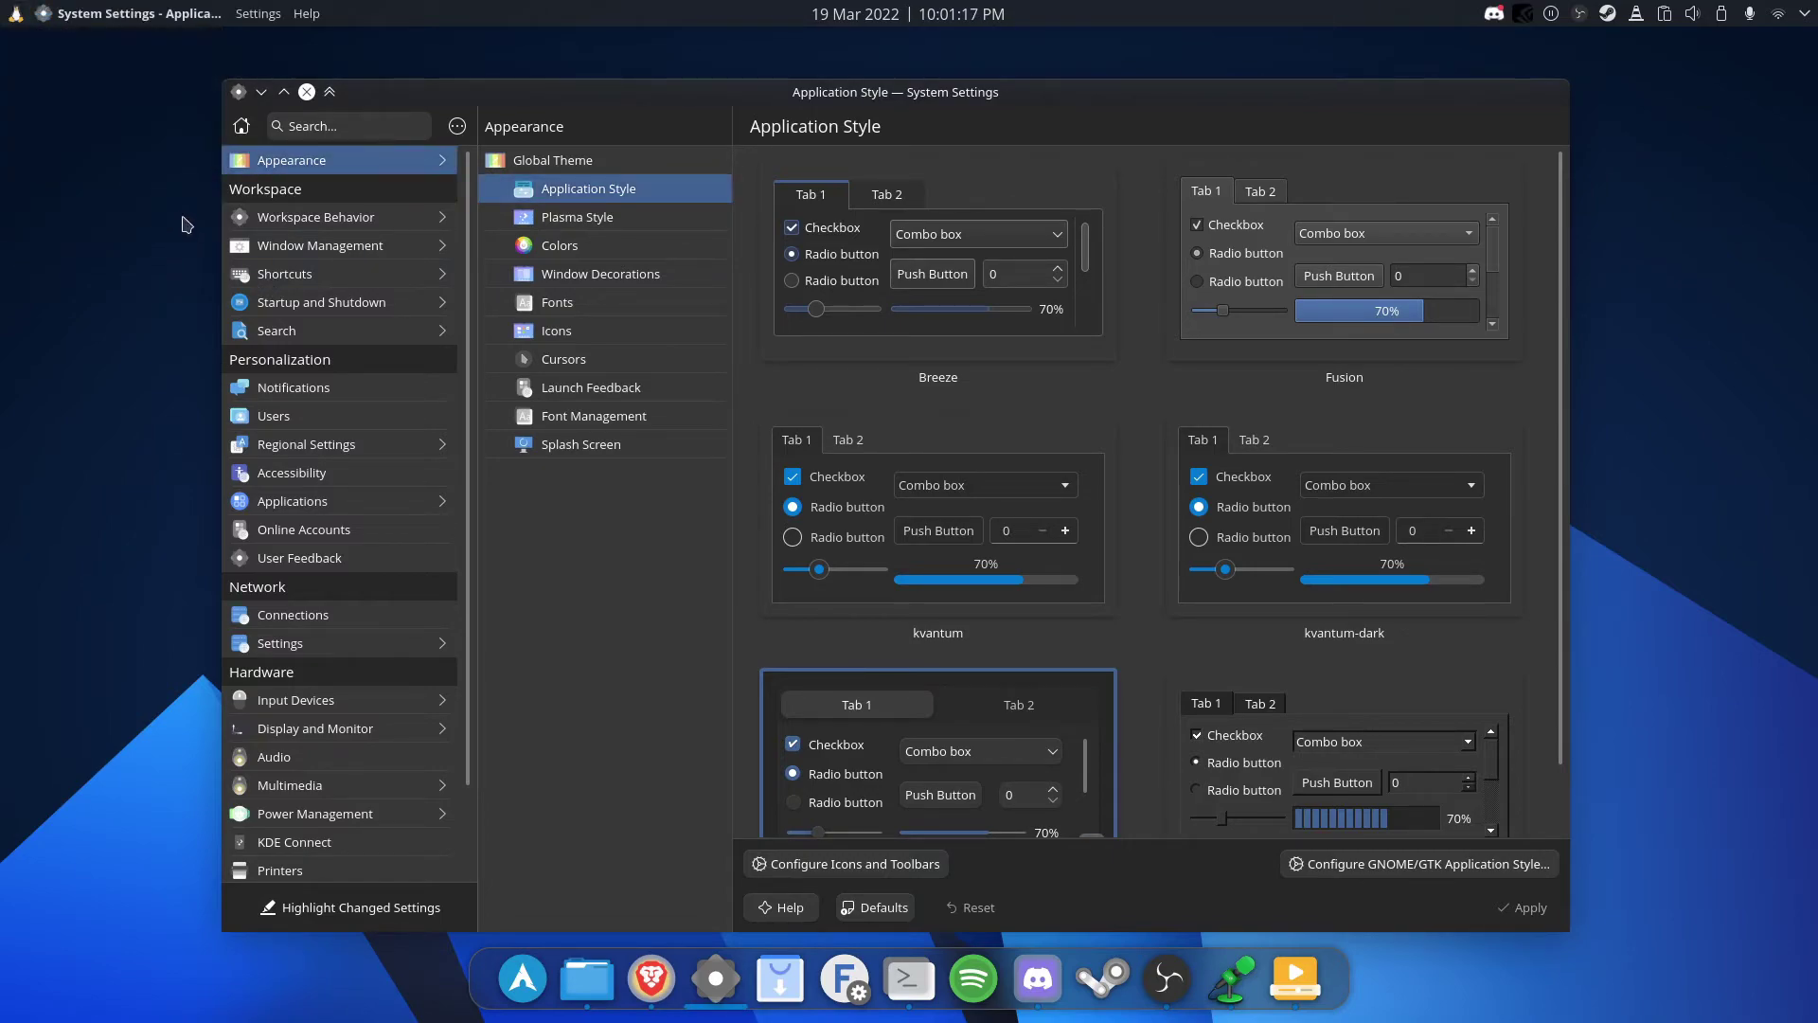
left_click(176, 269)
left_click_drag(1035, 97, 1044, 73)
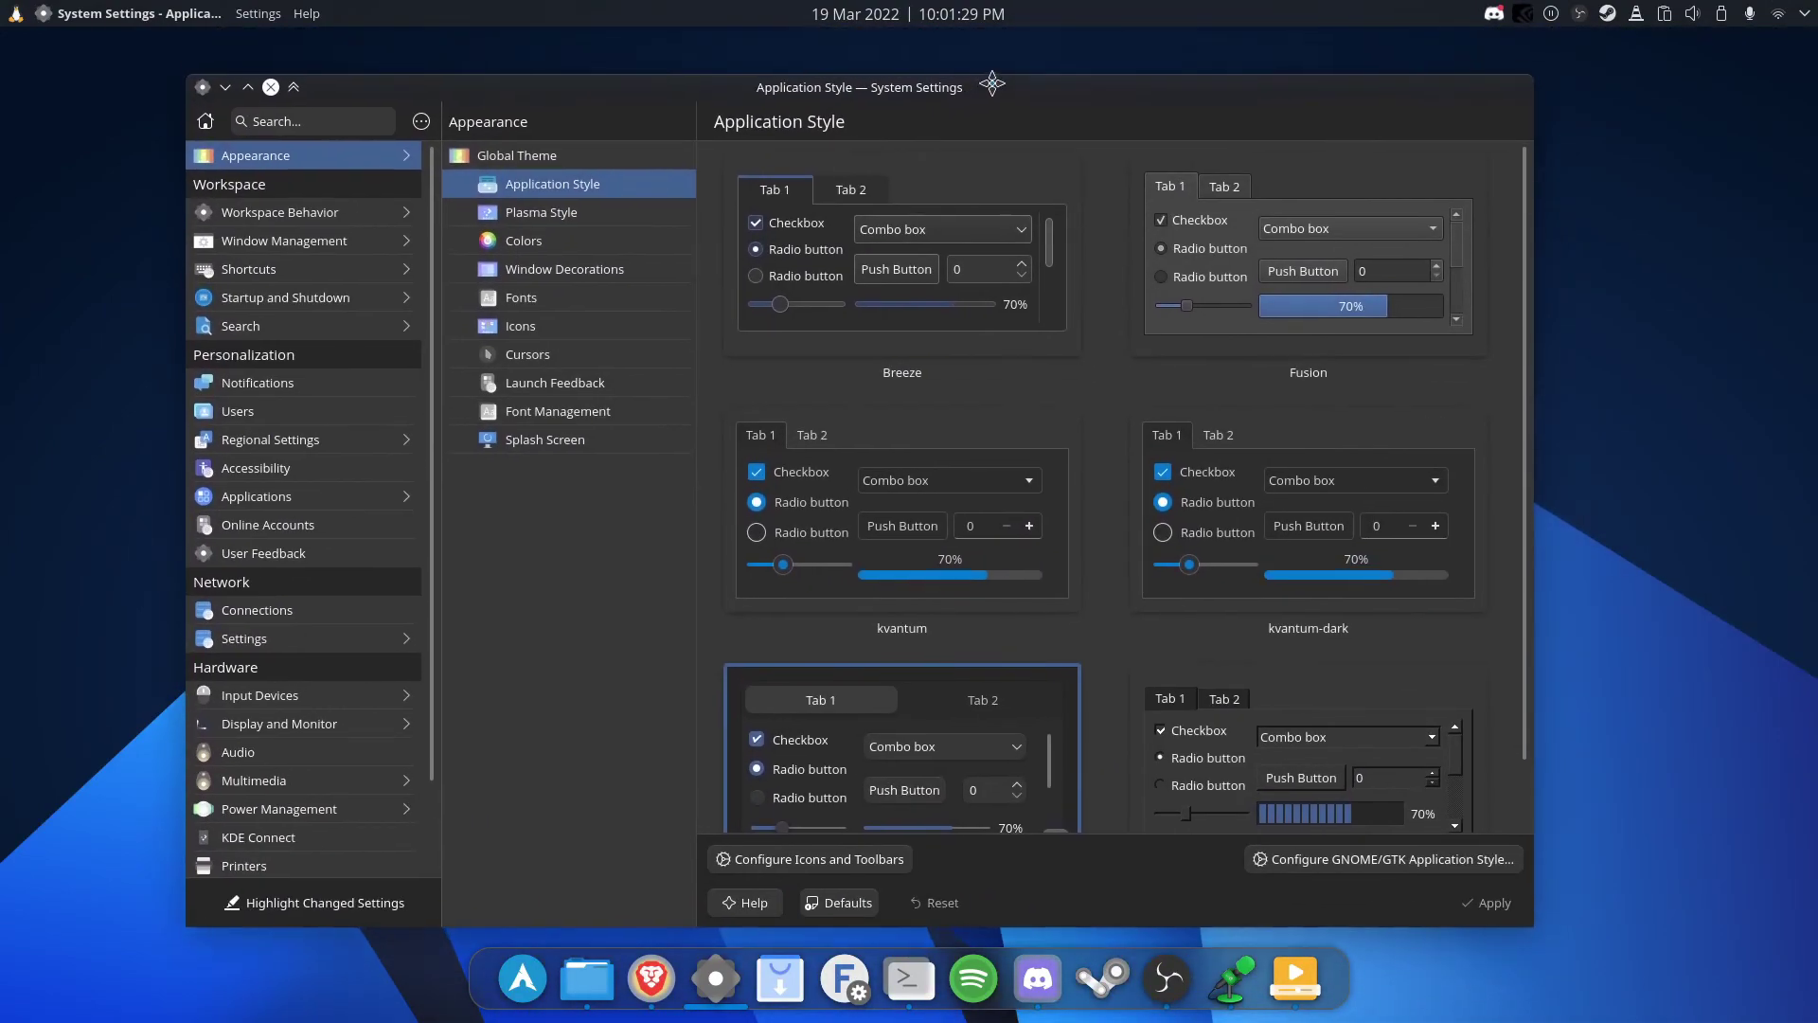
scroll(1103, 748, "down", 2)
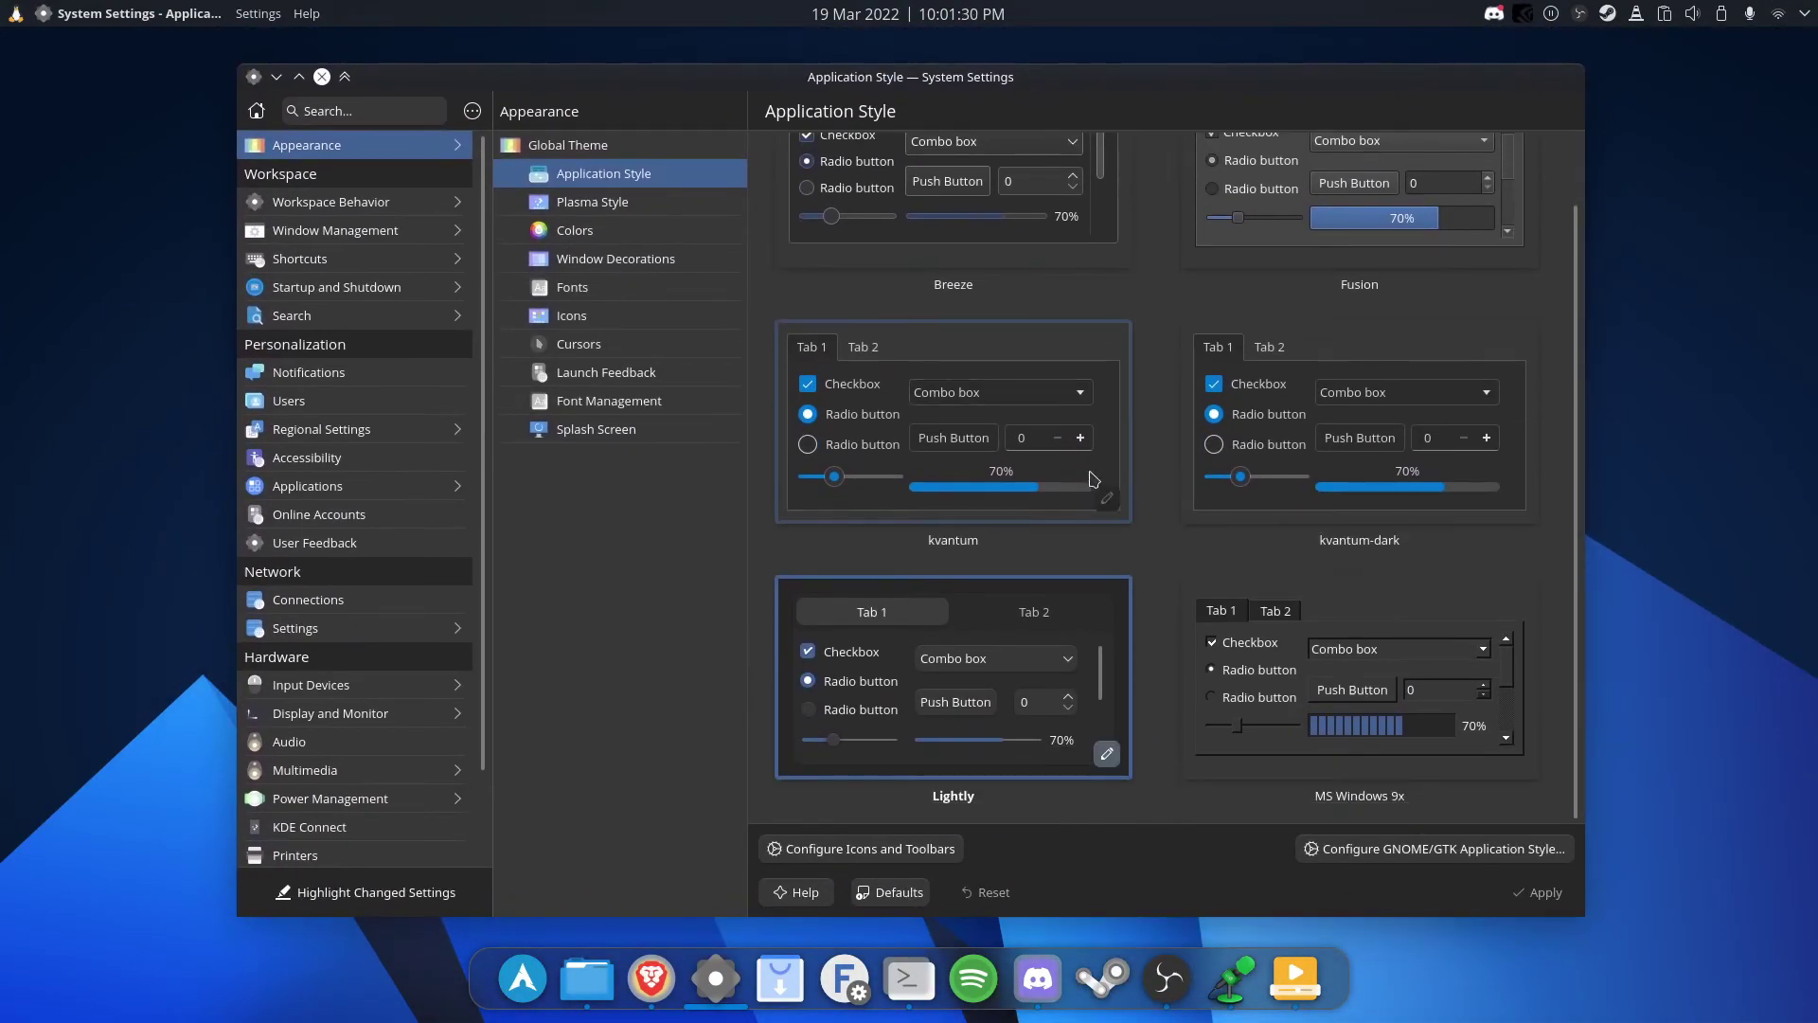
left_click(1106, 753)
left_click(708, 249)
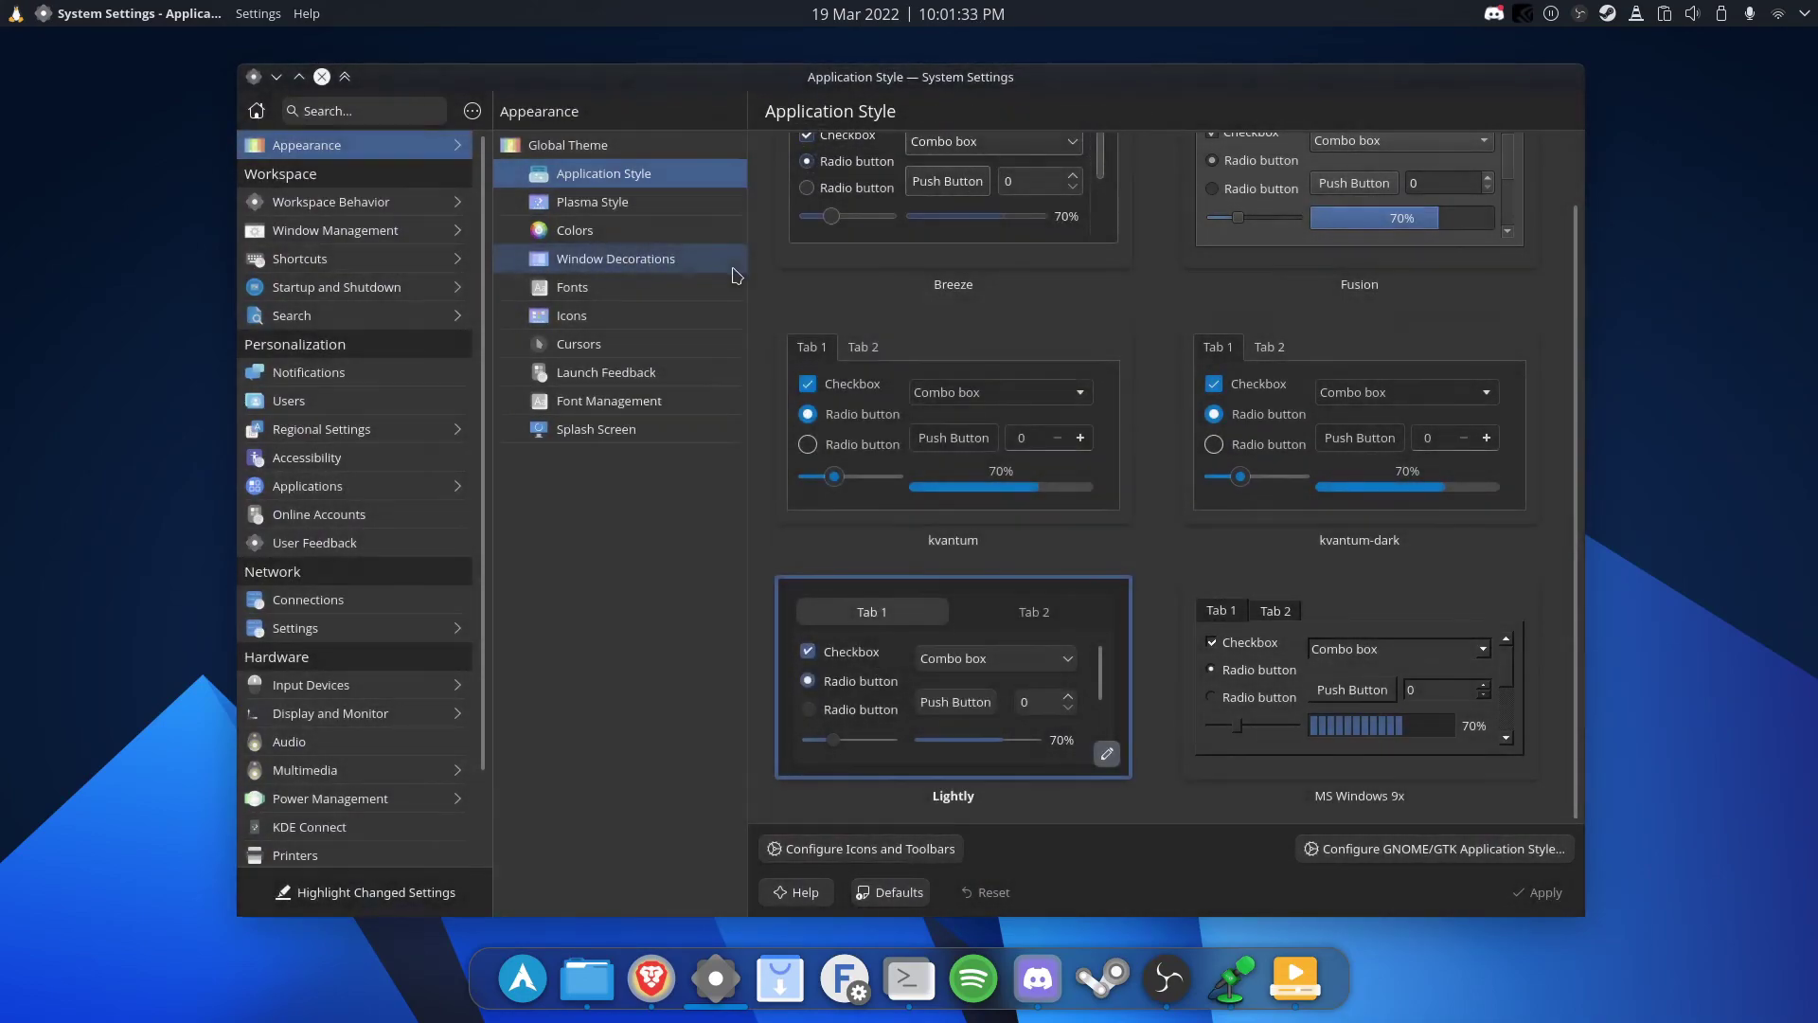